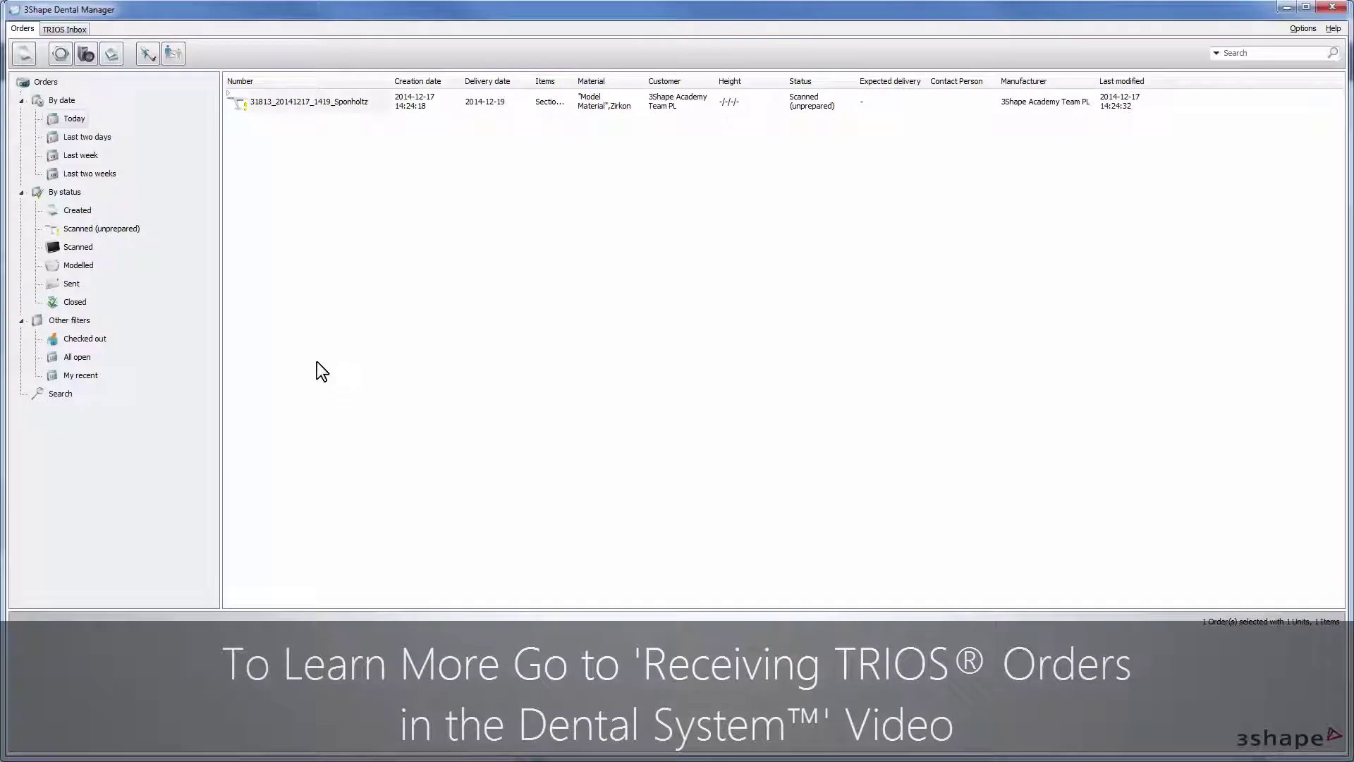
Step: Open the tooth 36 TRIOS order in DentalDesigner and go to the Margin line step
double_click(324, 104)
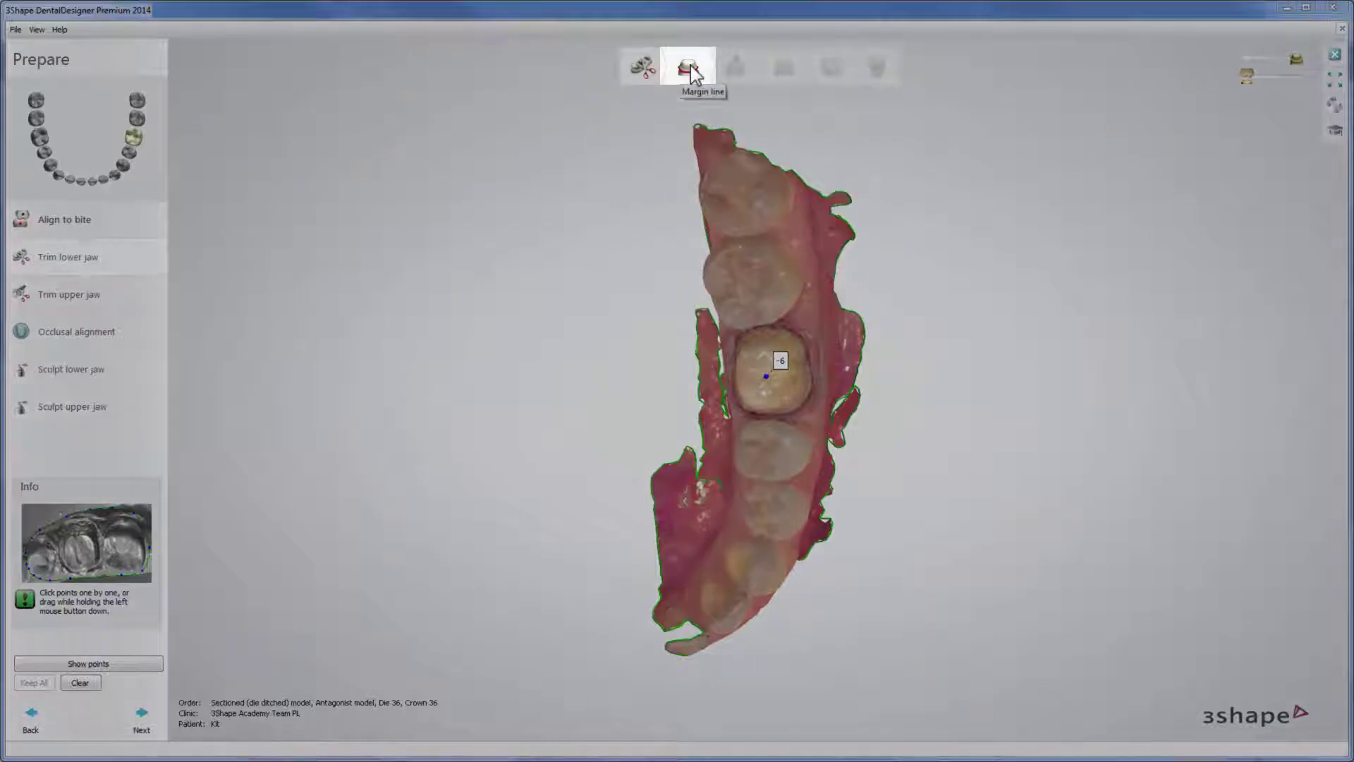
click(689, 68)
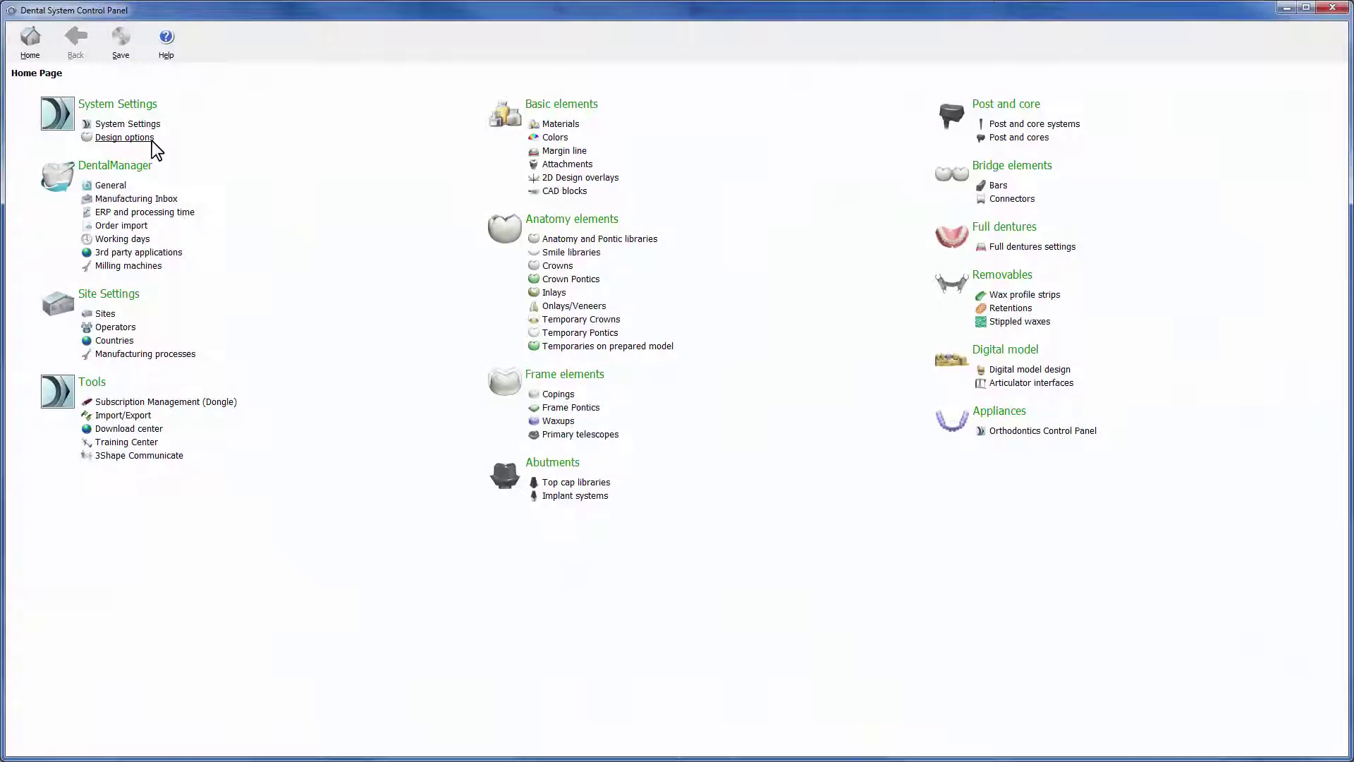
Step: In Design options, enable Skip prepare step and Allow to skip interfaces step
click(151, 138)
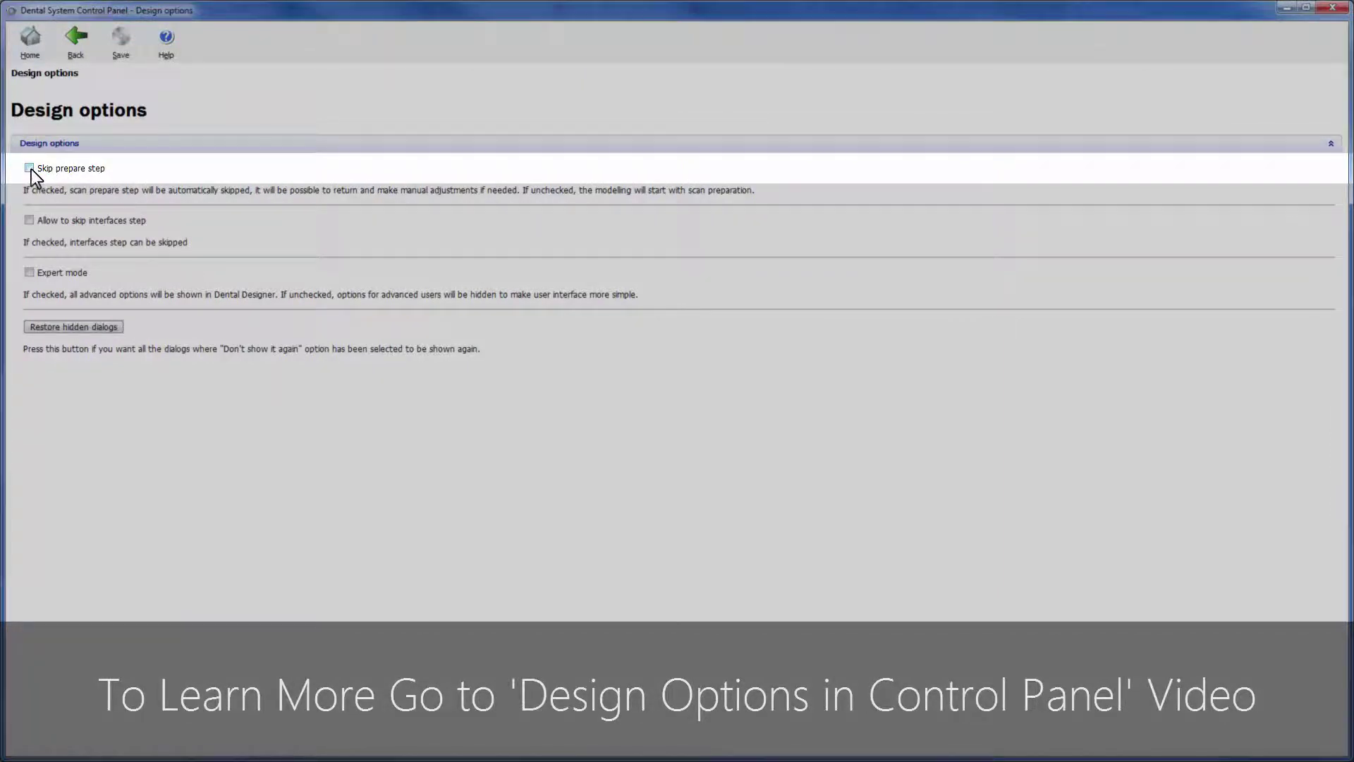
click(30, 220)
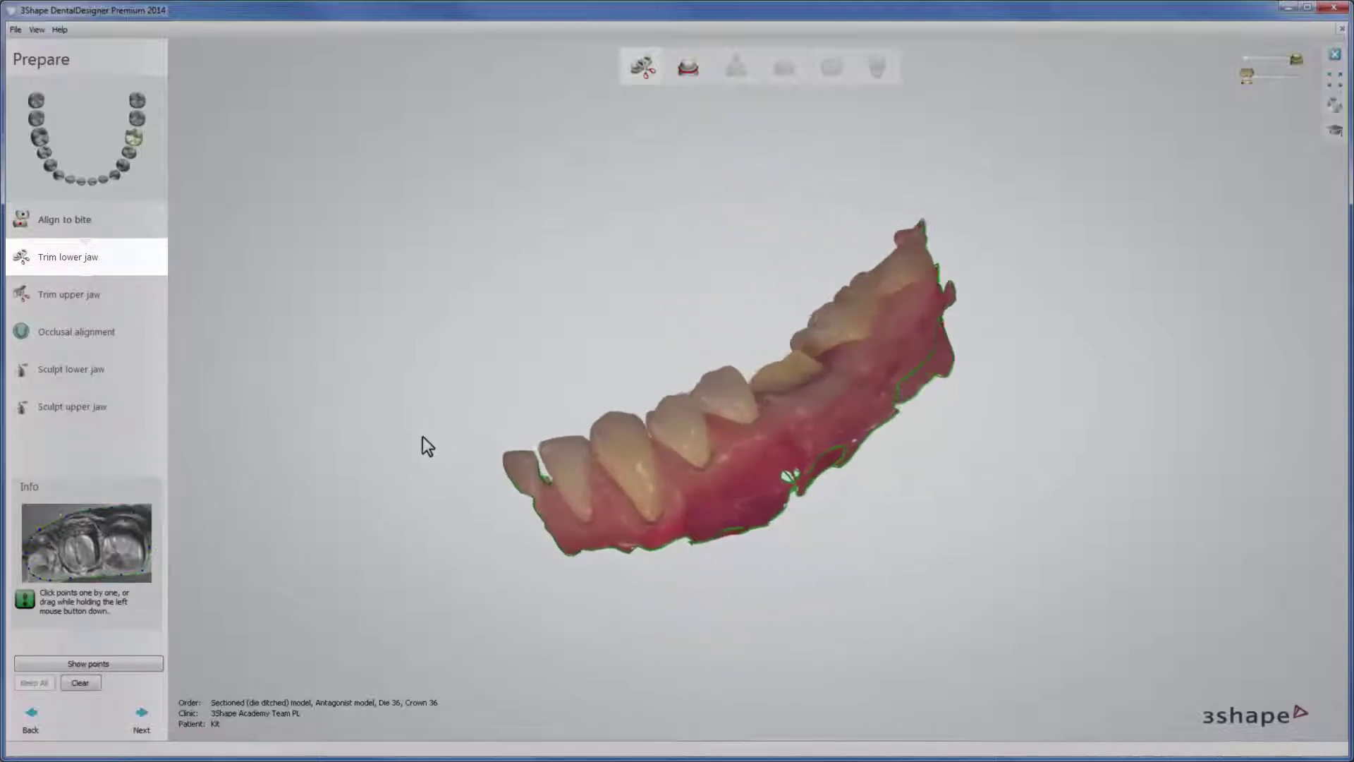
Step: Draw a trim line along the lower jaw gum toward the molar edge, check it, and continue
mouse_move(626, 505)
mouse_down()
mouse_move(811, 461)
mouse_move(879, 426)
mouse_up()
mouse_move(964, 366)
mouse_down()
mouse_move(972, 354)
mouse_move(937, 359)
mouse_up()
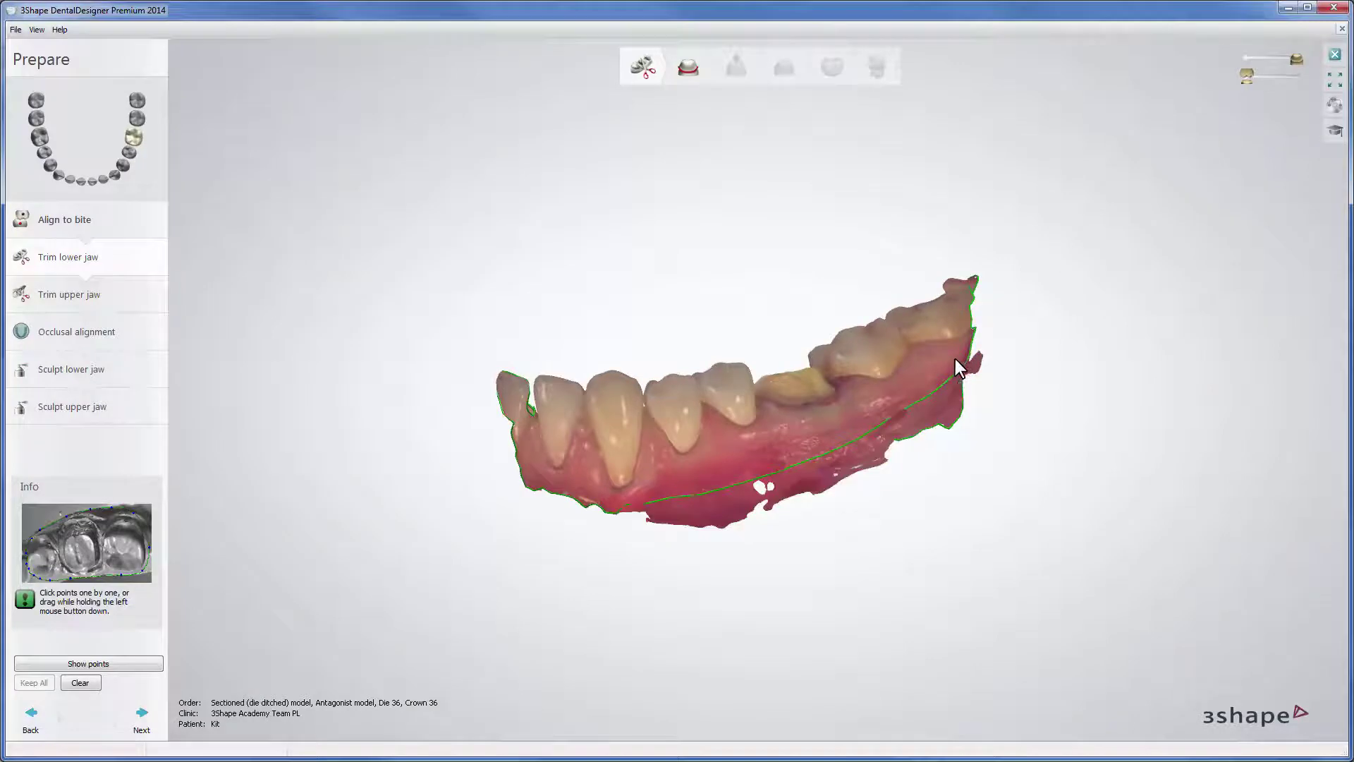
right_drag(954, 359, 829, 285)
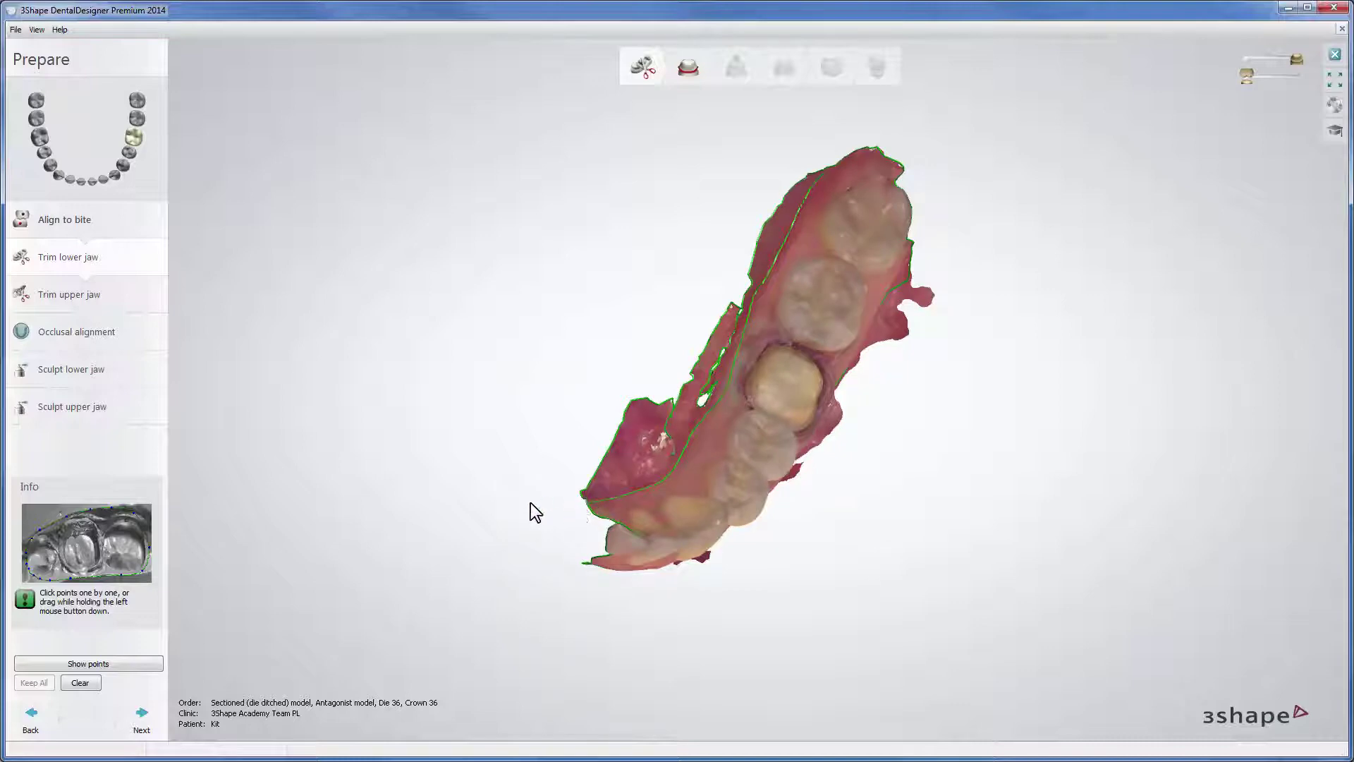
right_drag(530, 502, 425, 404)
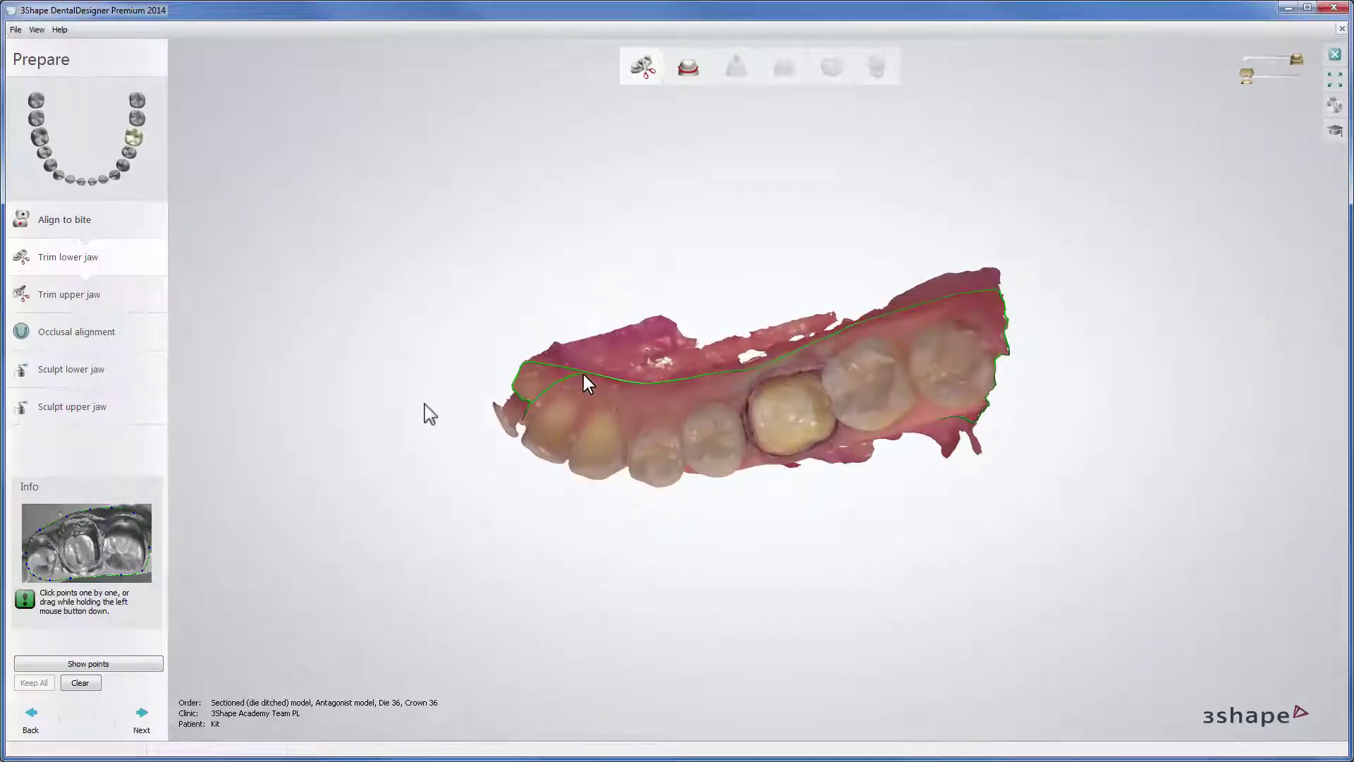
right_drag(484, 314, 500, 183)
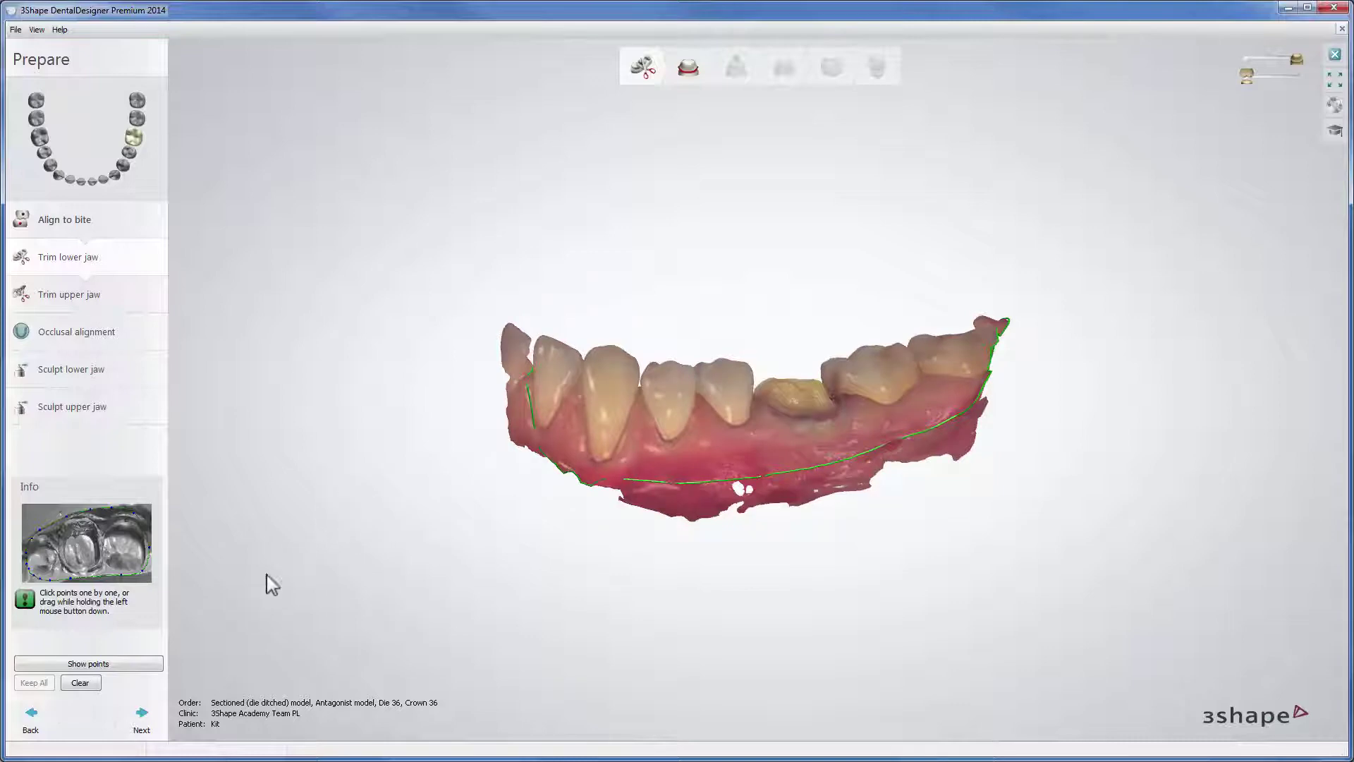
click(144, 713)
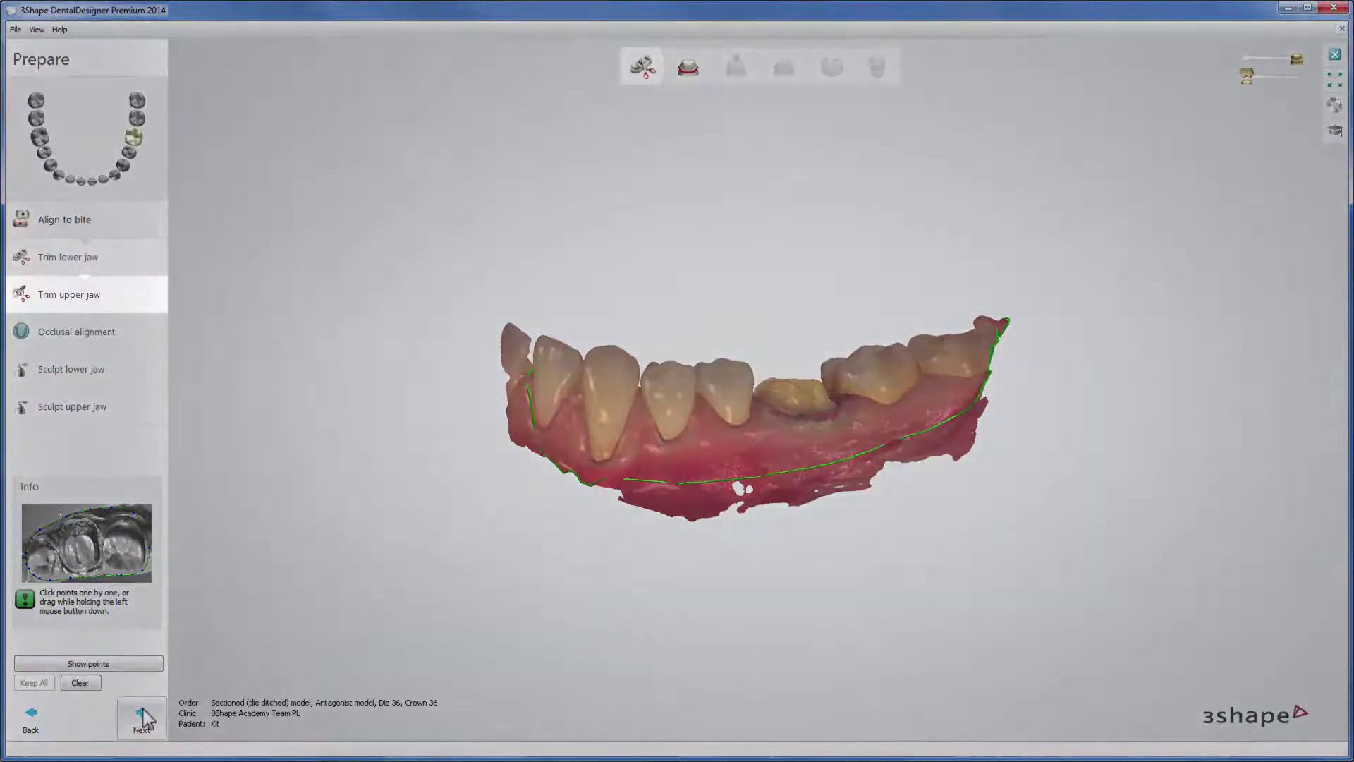
click(144, 717)
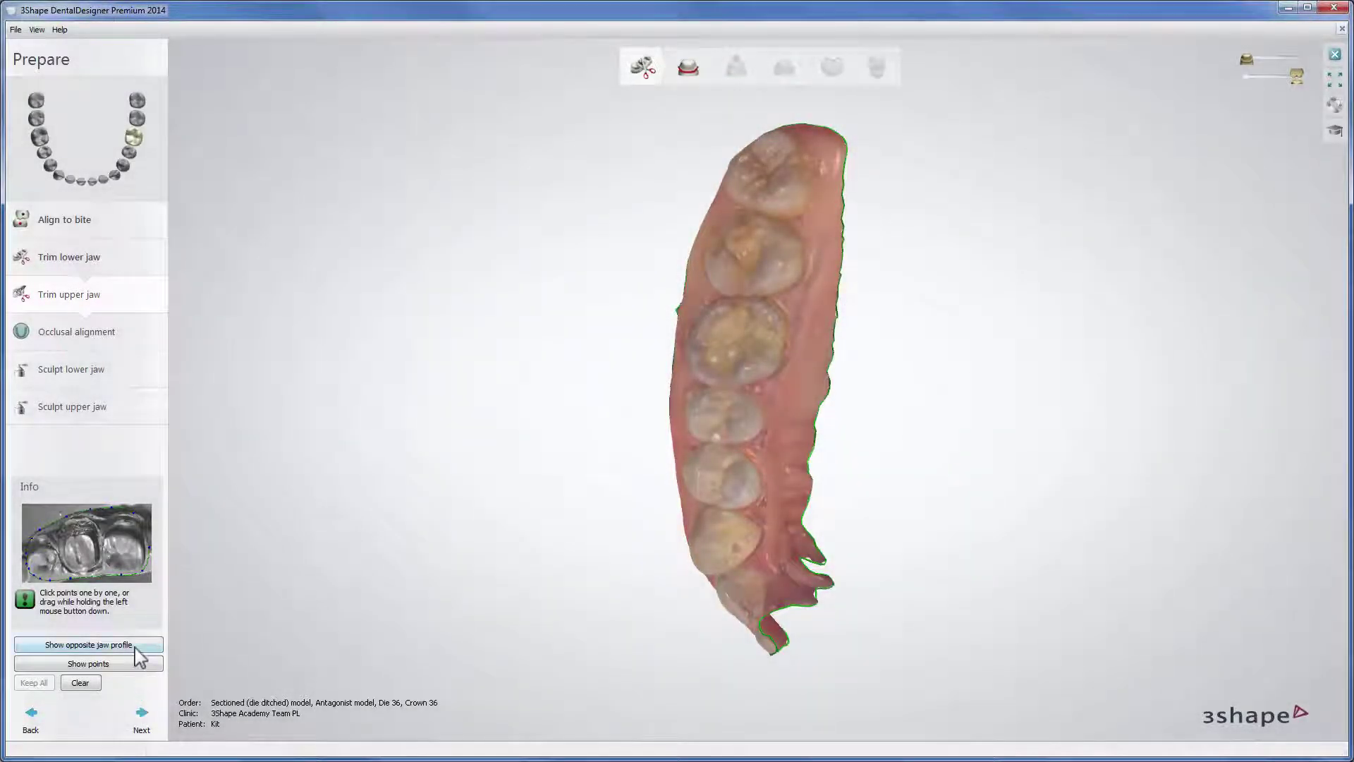
Step: Show the opposite jaw profile and draw a closed trim line along the upper jaw gum
click(136, 646)
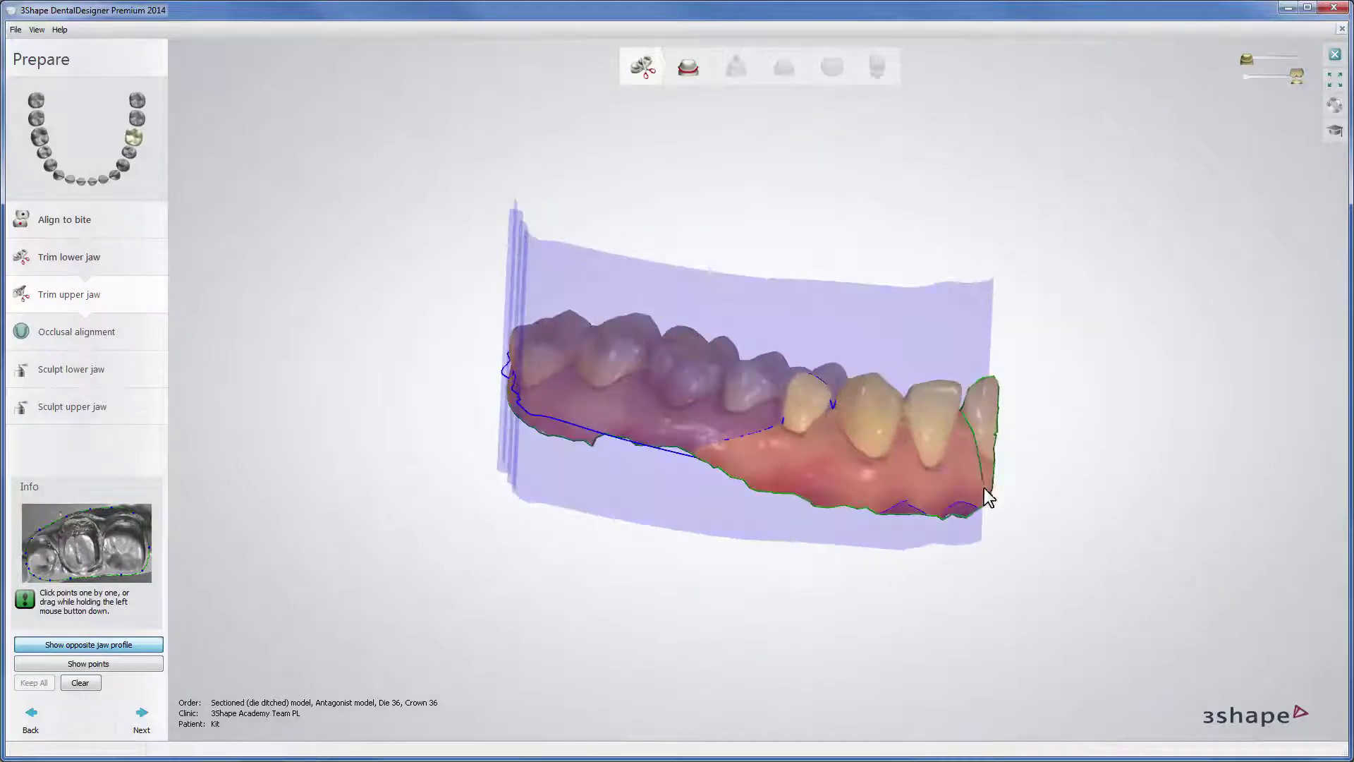
right_drag(1037, 324, 953, 409)
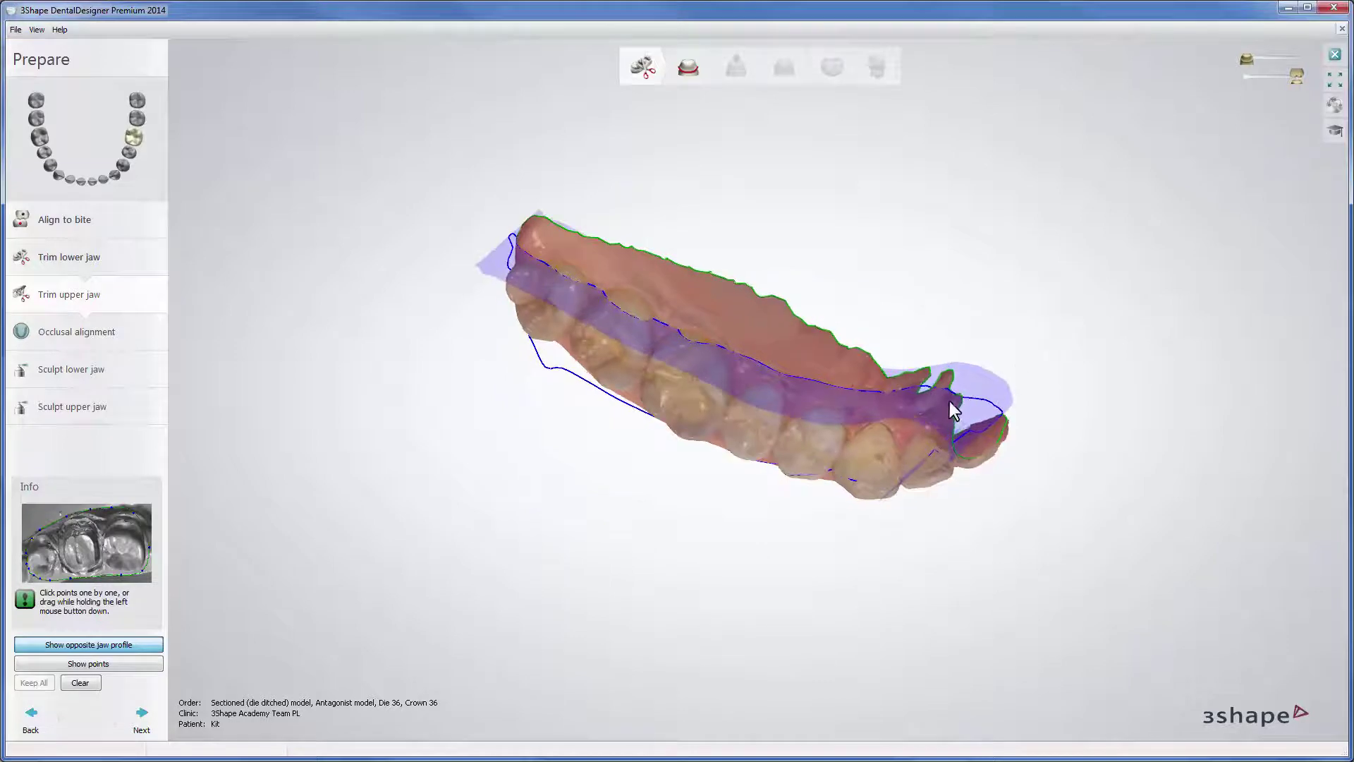
click(937, 412)
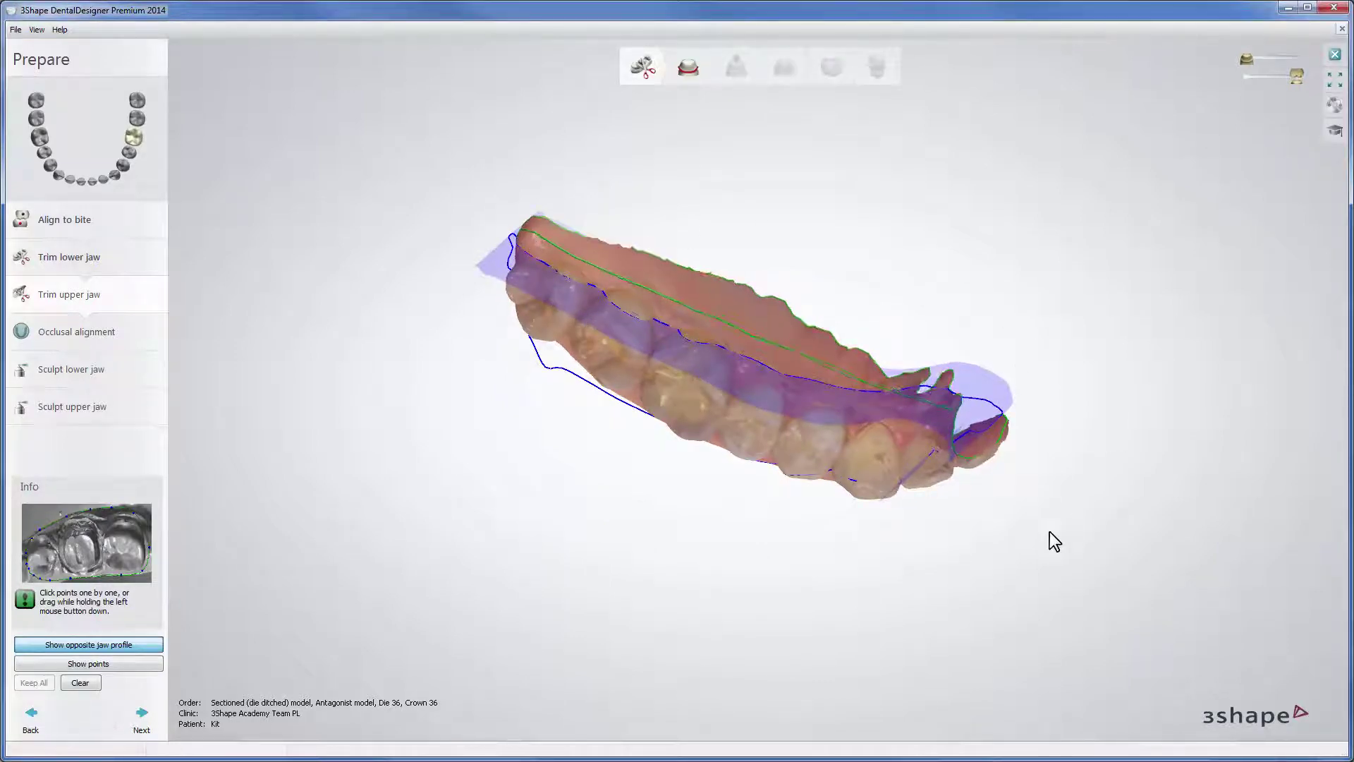
right_drag(1052, 541, 1063, 432)
click(530, 459)
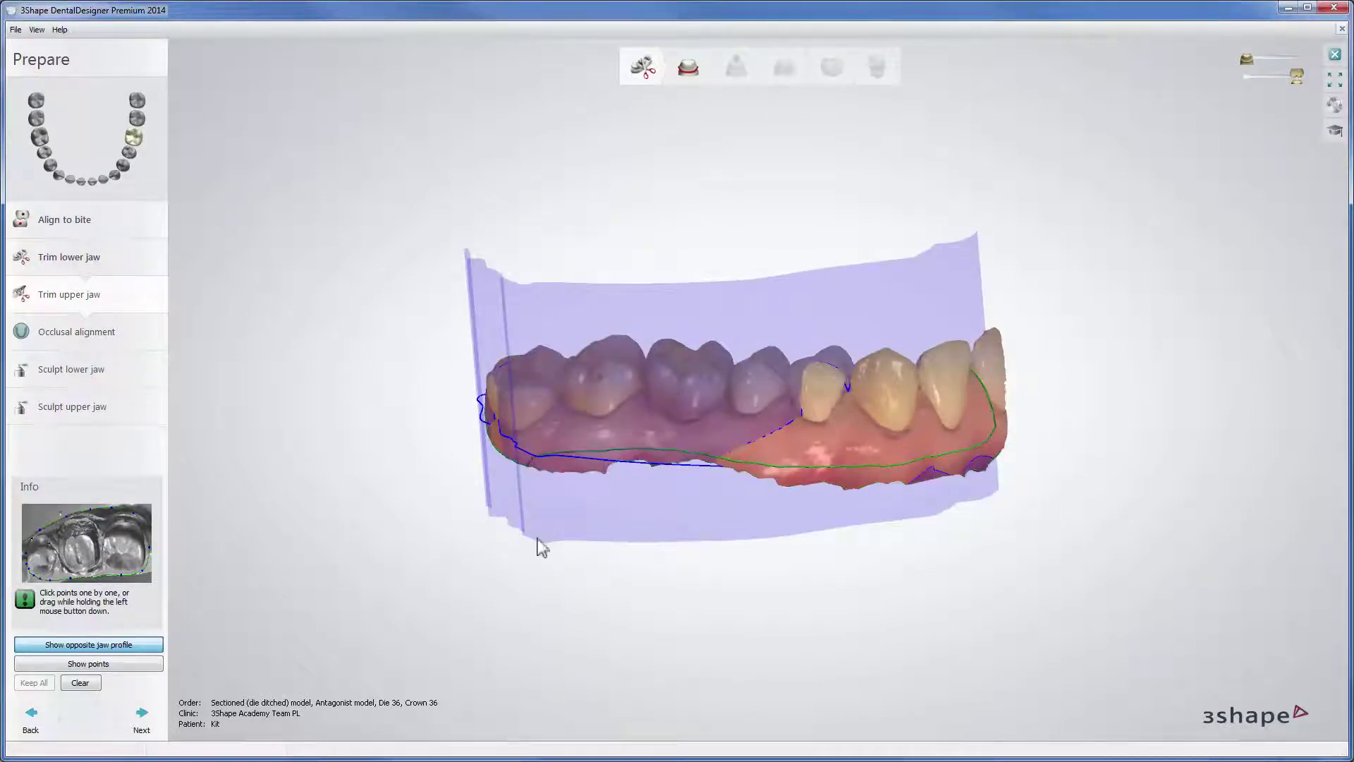
Step: Turn the view edge-on to the occlusal plane and accept it
click(154, 728)
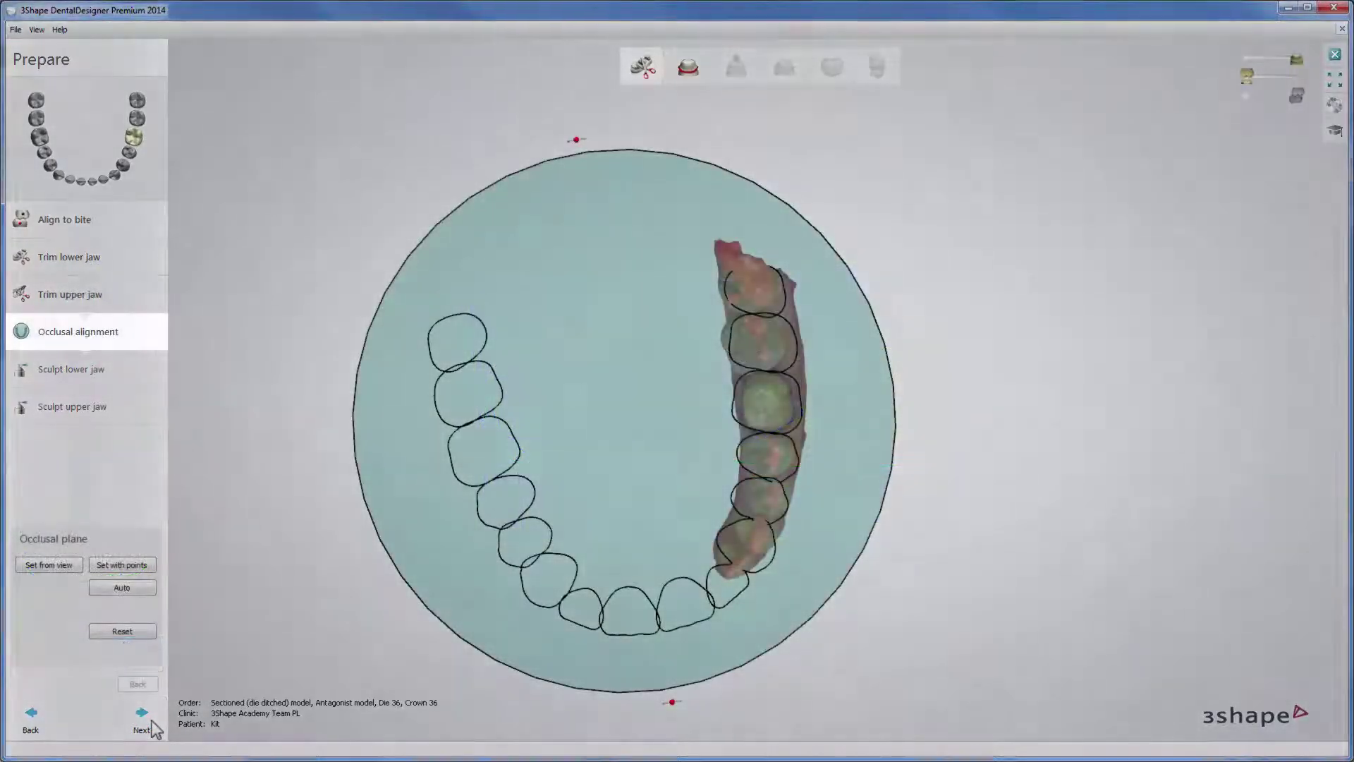
right_drag(544, 550, 519, 381)
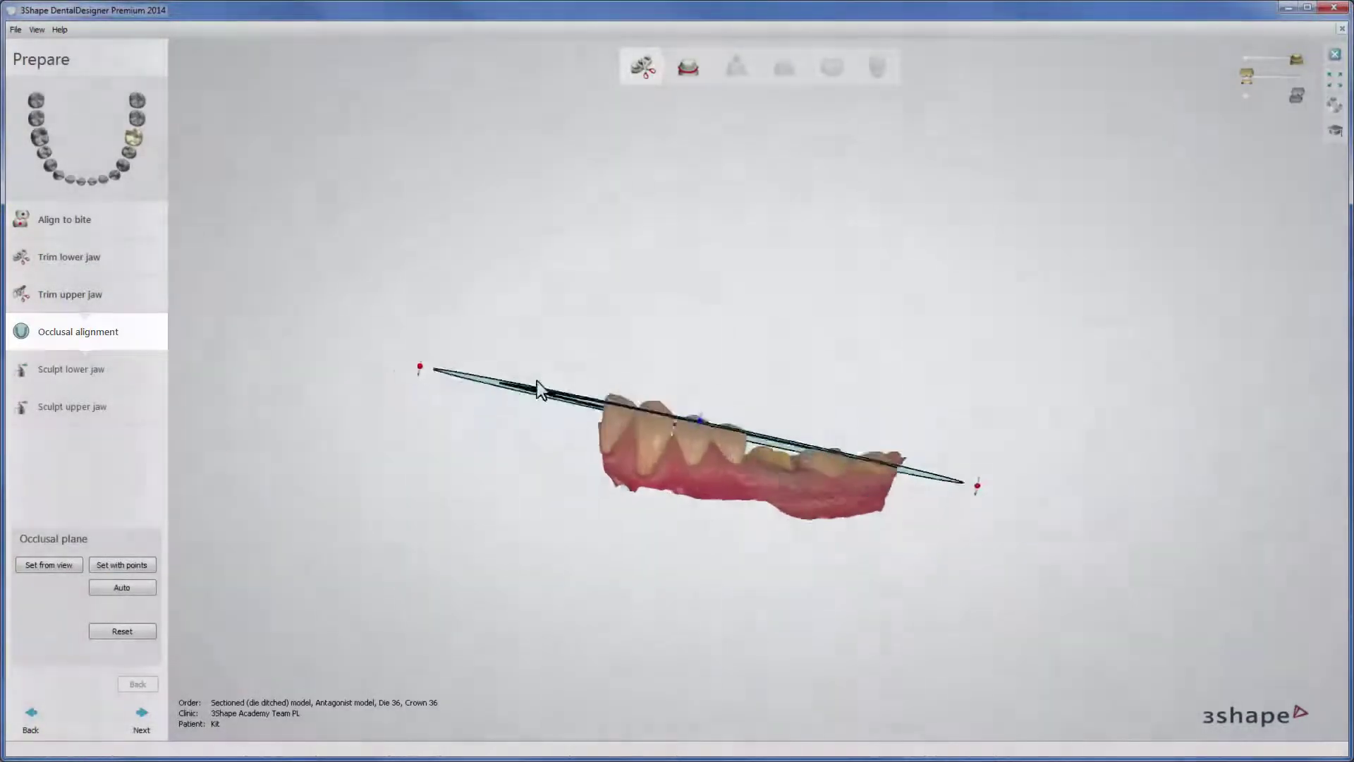
right_drag(741, 428, 999, 632)
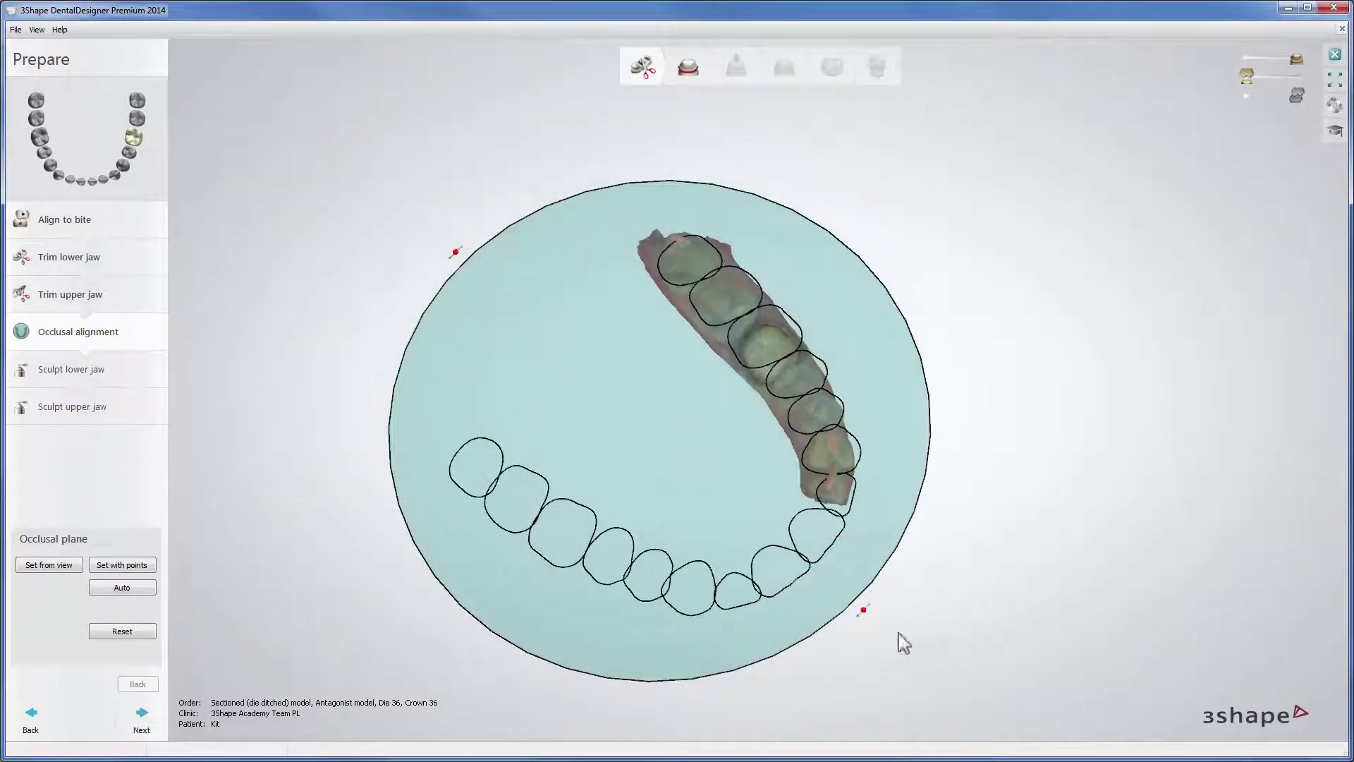
click(141, 719)
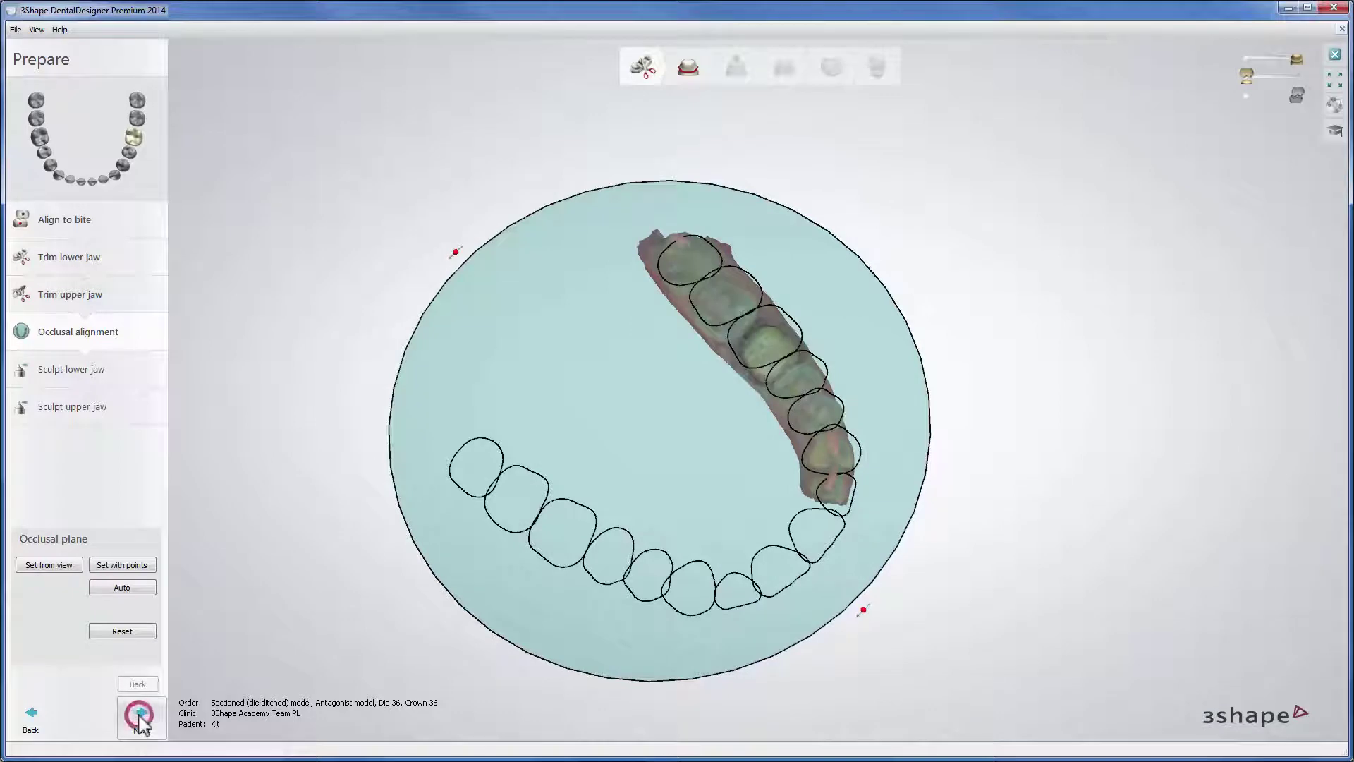
click(141, 718)
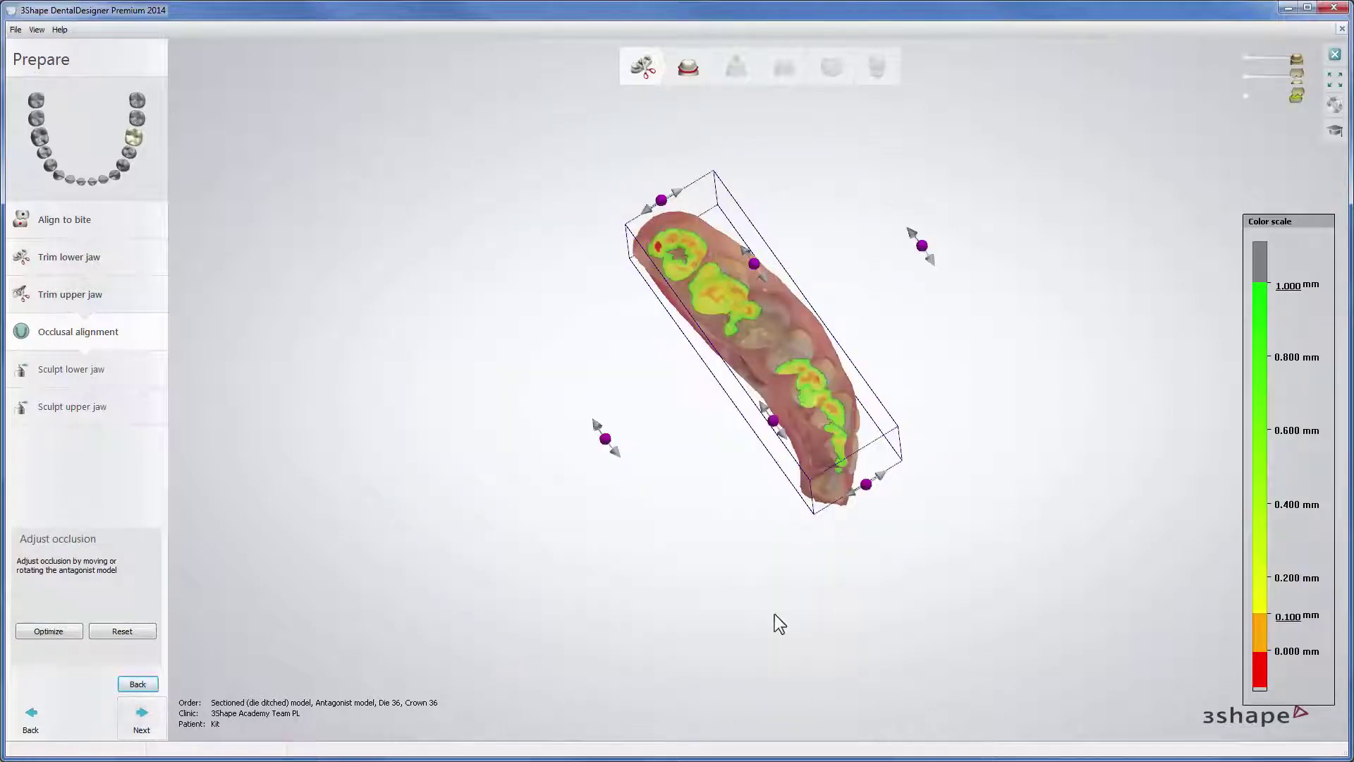
Step: Optimize the bite contacts between the jaws, then advance to Sculpt lower jaw
right_drag(631, 525, 840, 384)
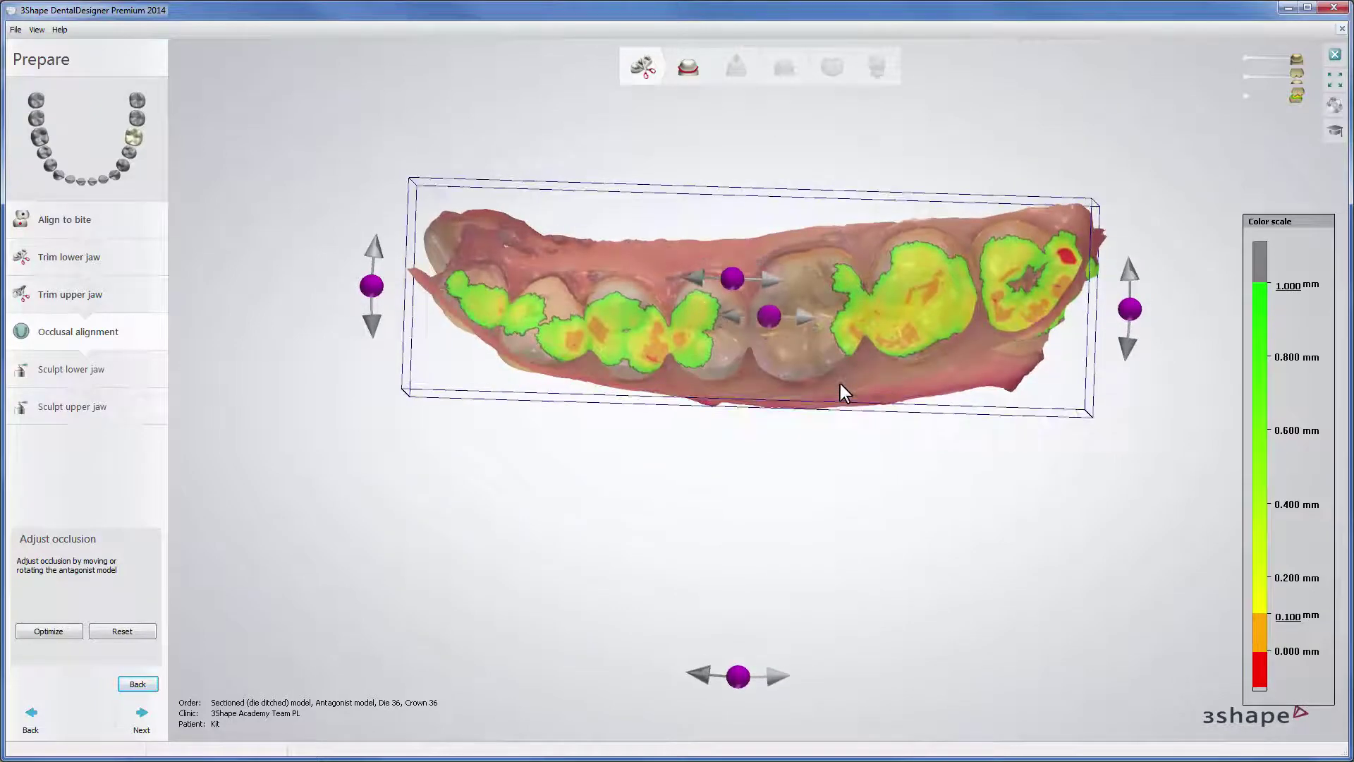
click(63, 634)
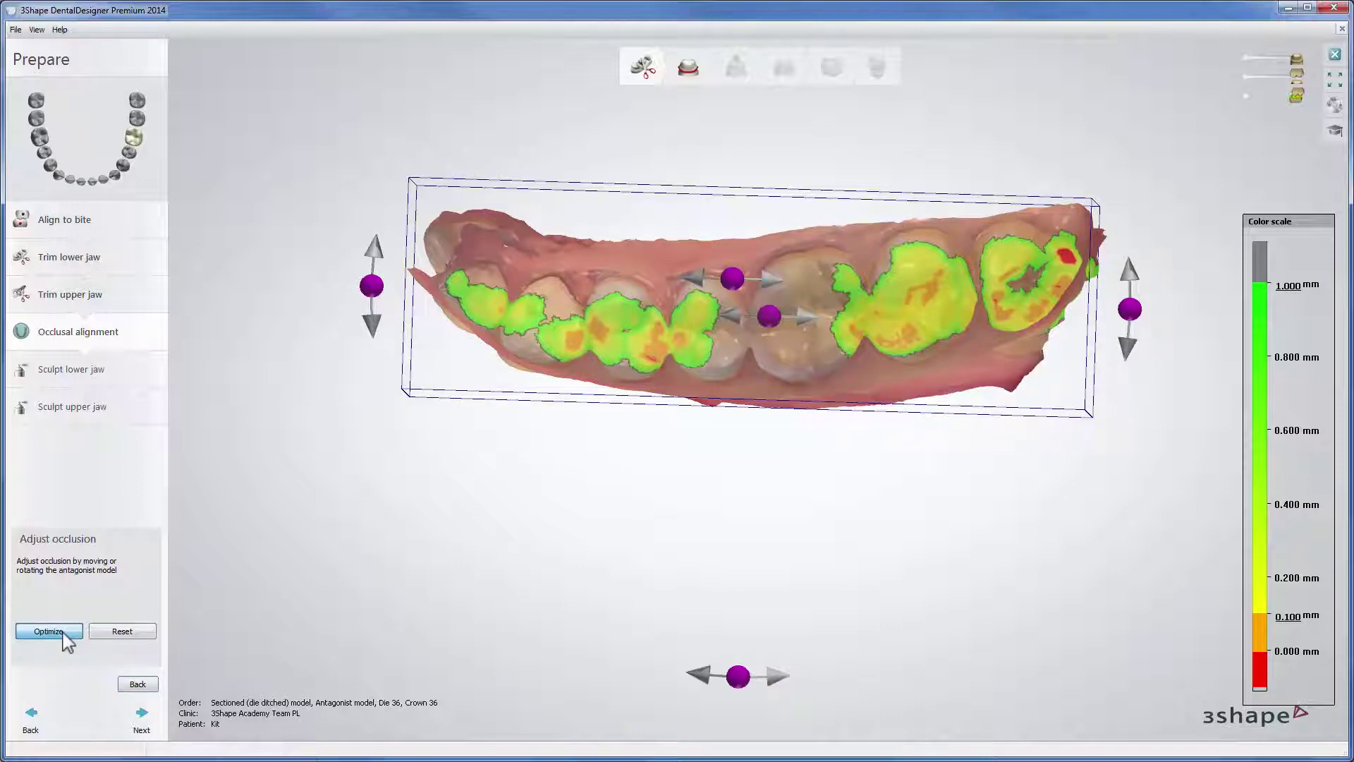
click(63, 632)
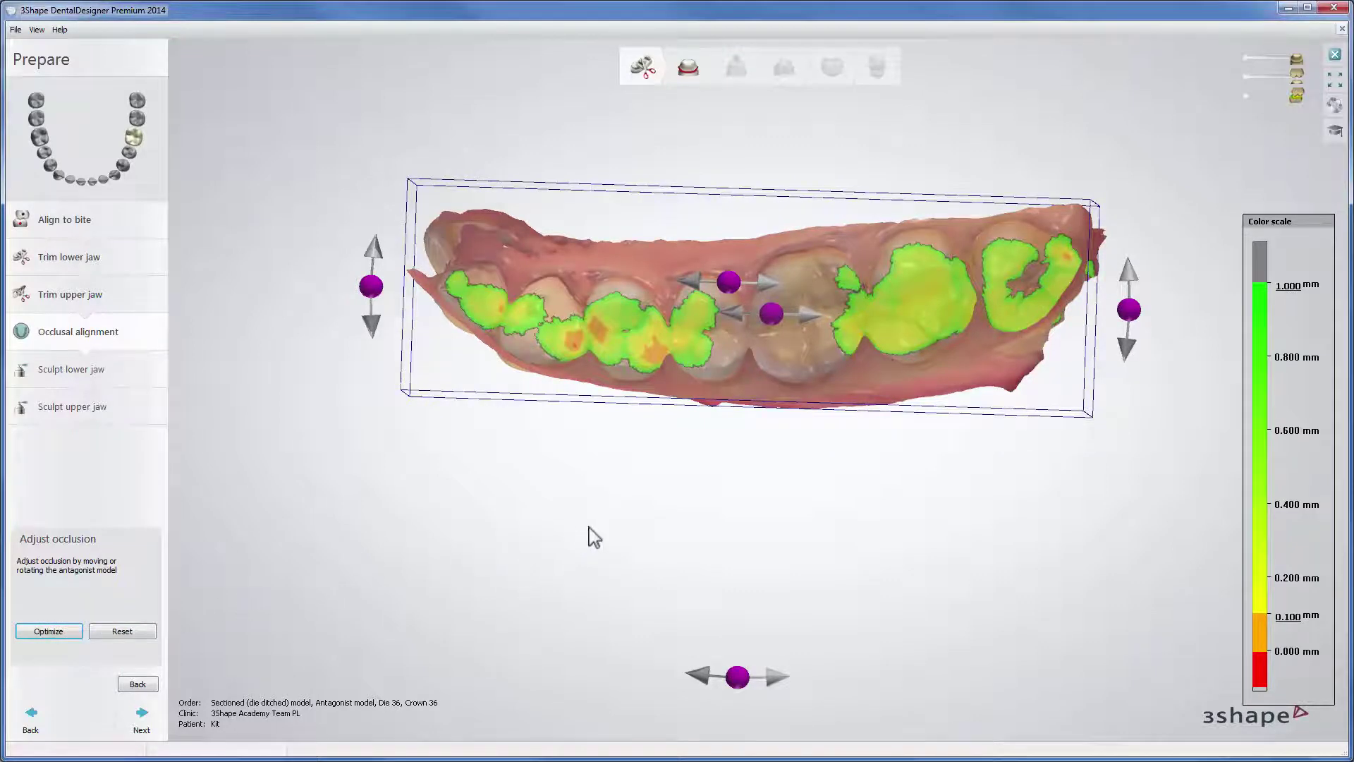
right_drag(619, 508, 625, 424)
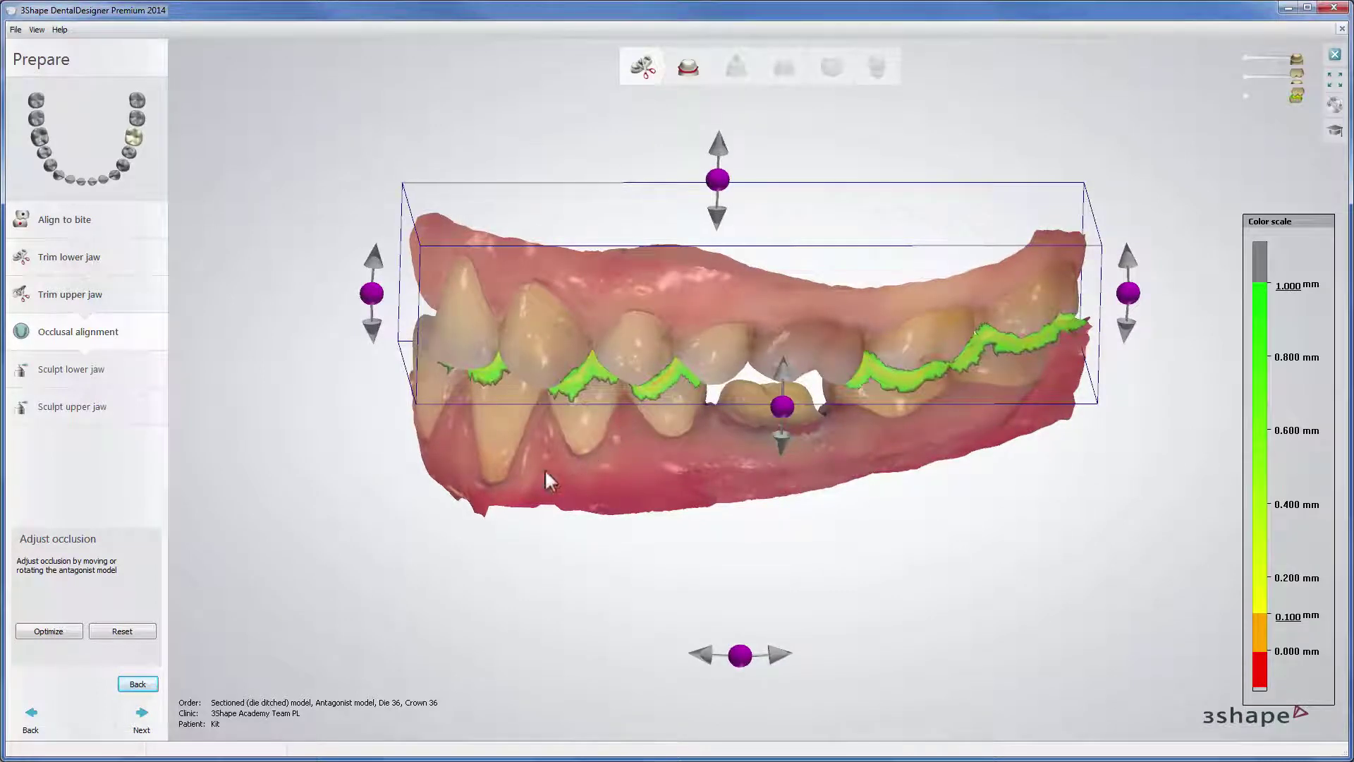
click(139, 727)
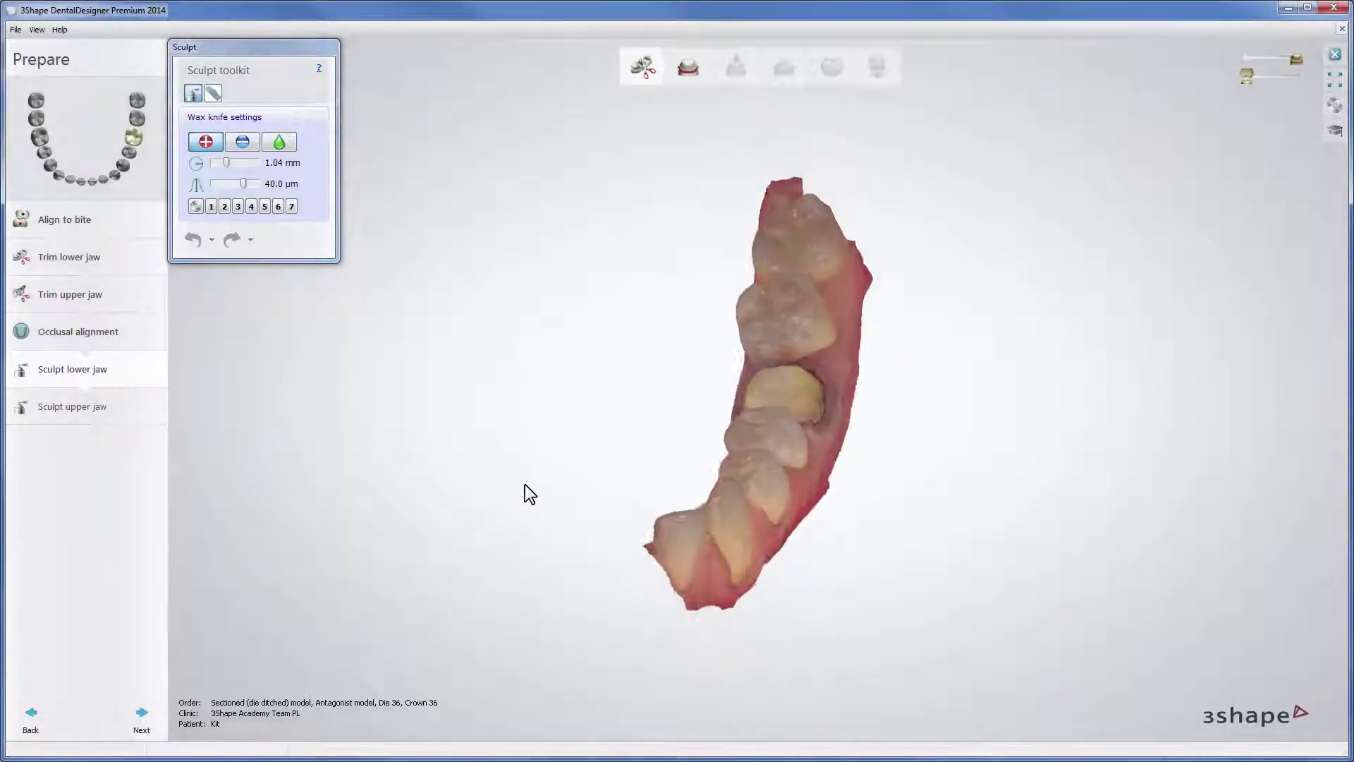
Step: Pass through Sculpt lower jaw and Sculpt upper jaw unchanged to reach Margin line
right_drag(525, 485, 494, 569)
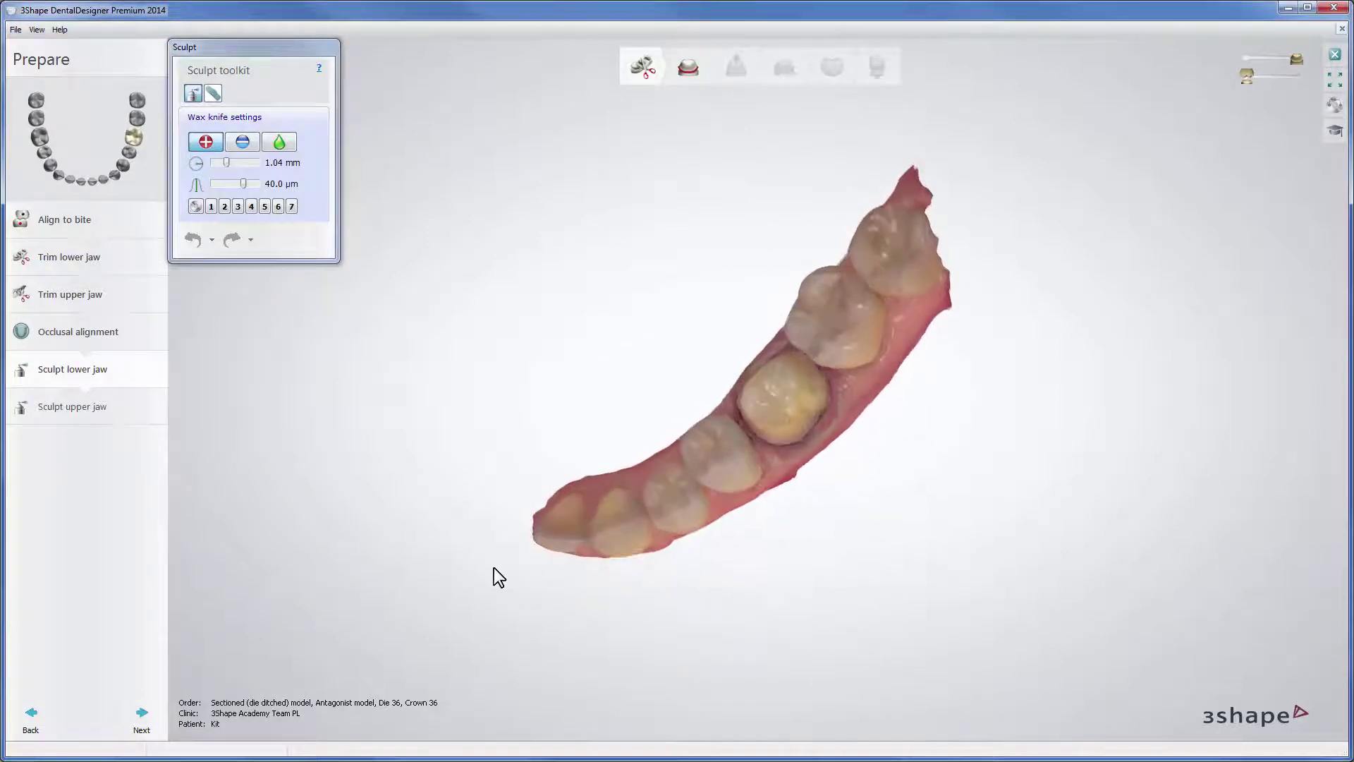
click(142, 719)
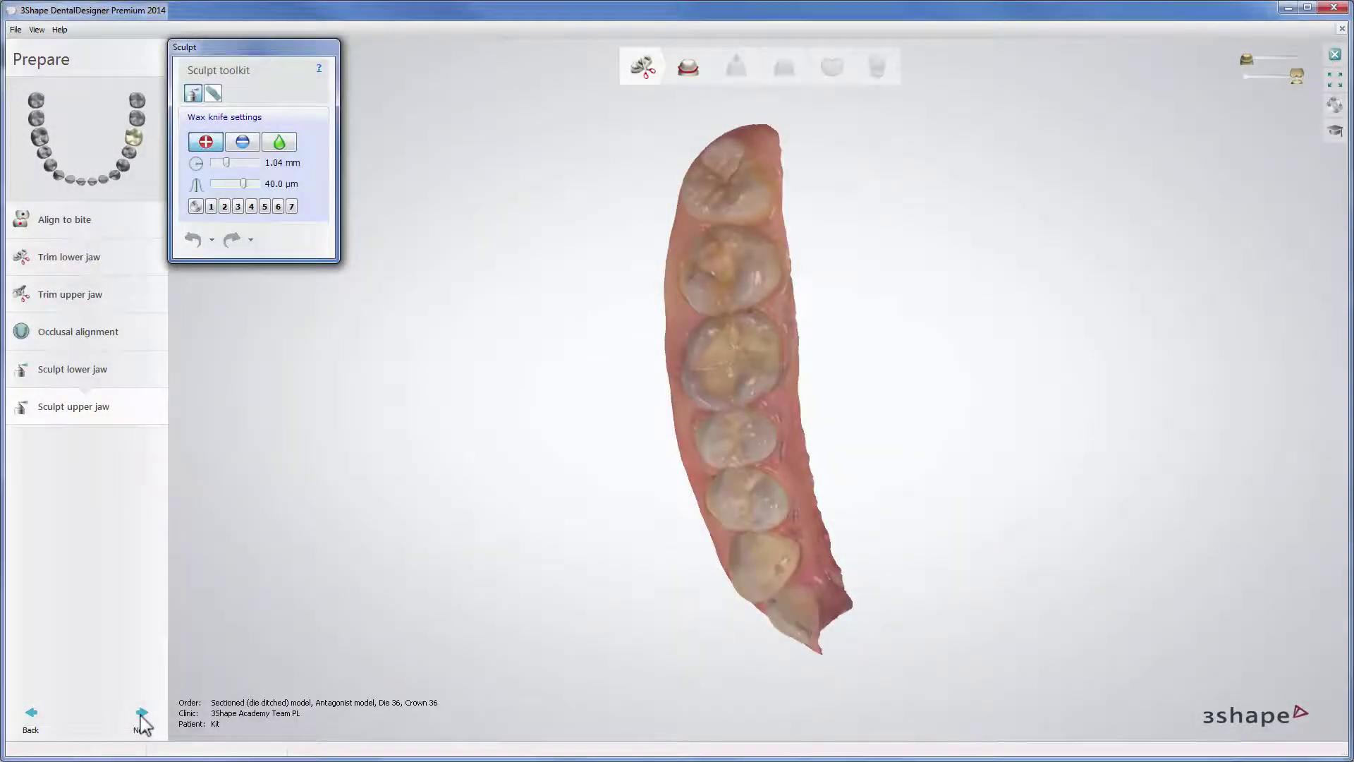
click(139, 715)
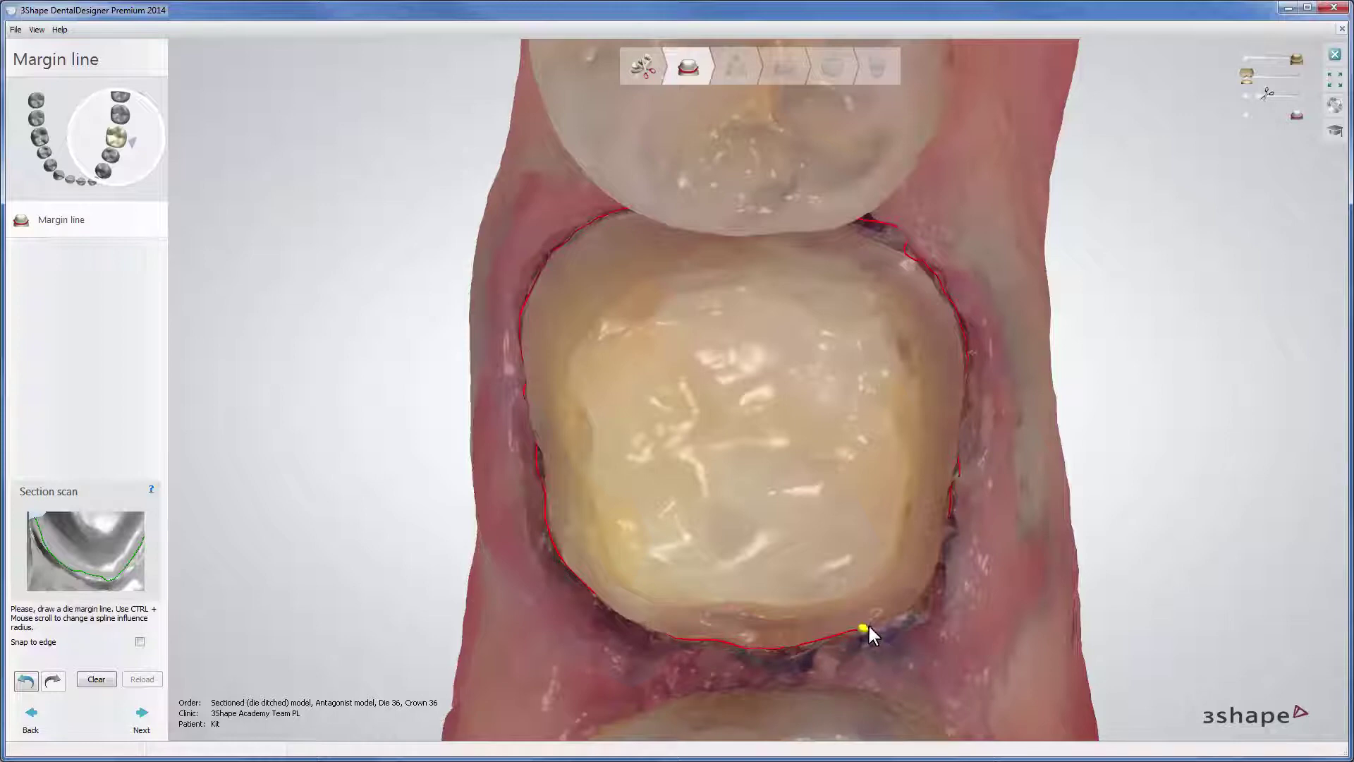
Step: Trace the margin line around tooth 36, inspect it on the grey surface, and close it
drag(923, 586, 935, 568)
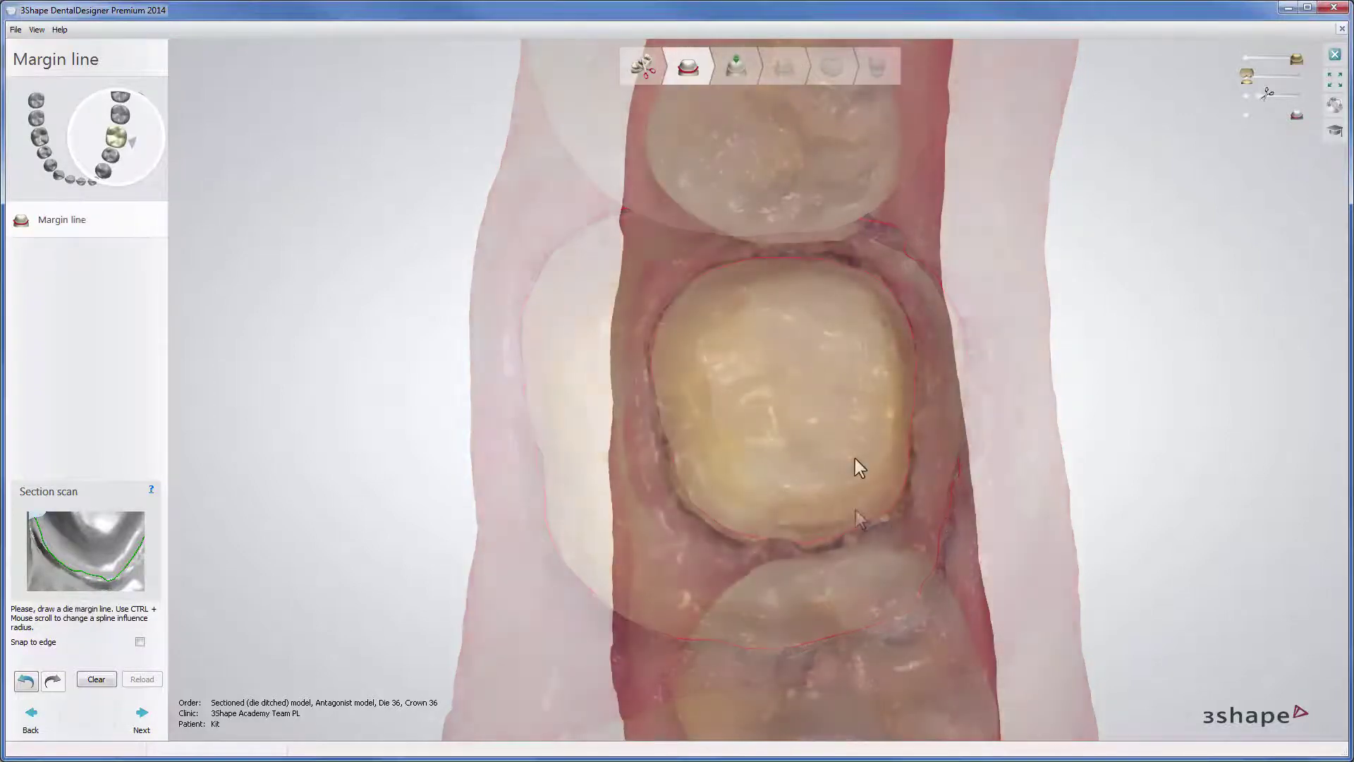
right_drag(952, 450, 728, 443)
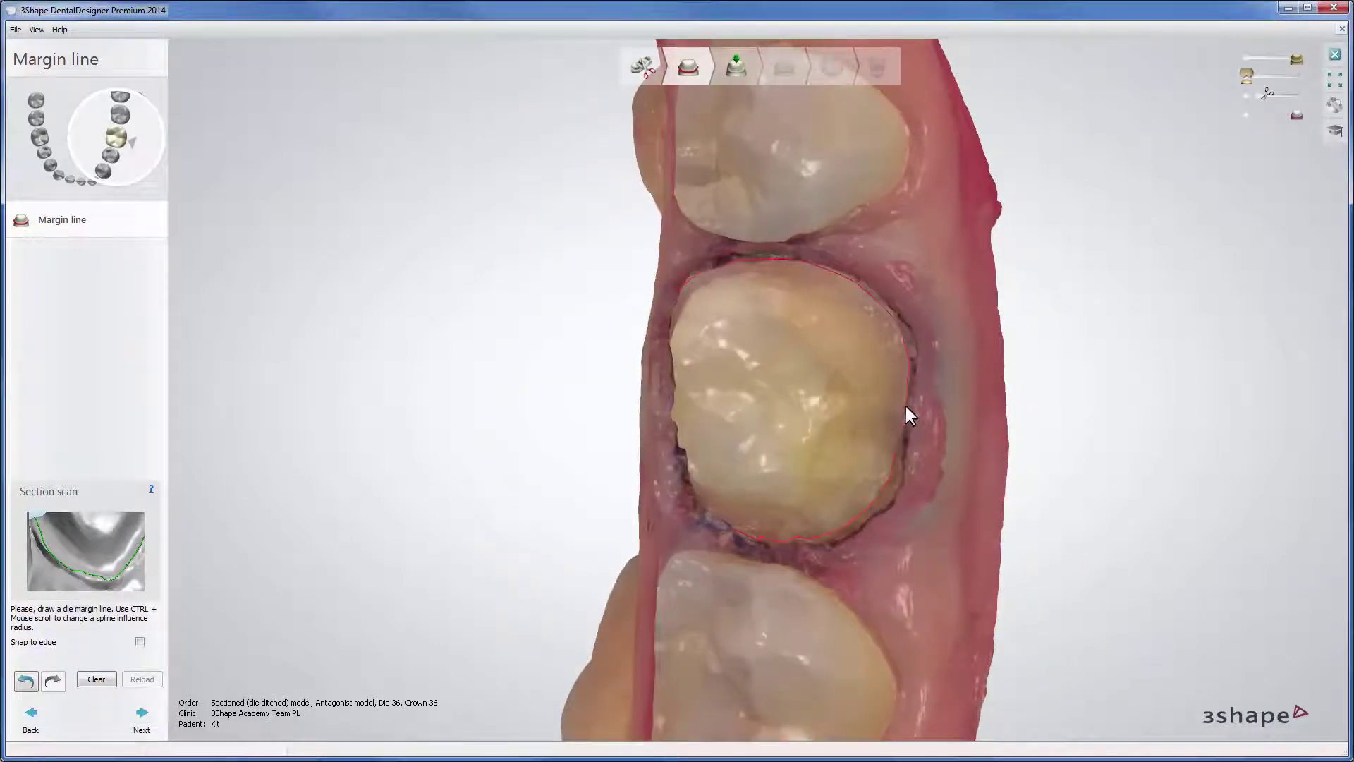
scroll(906, 407, up, 6)
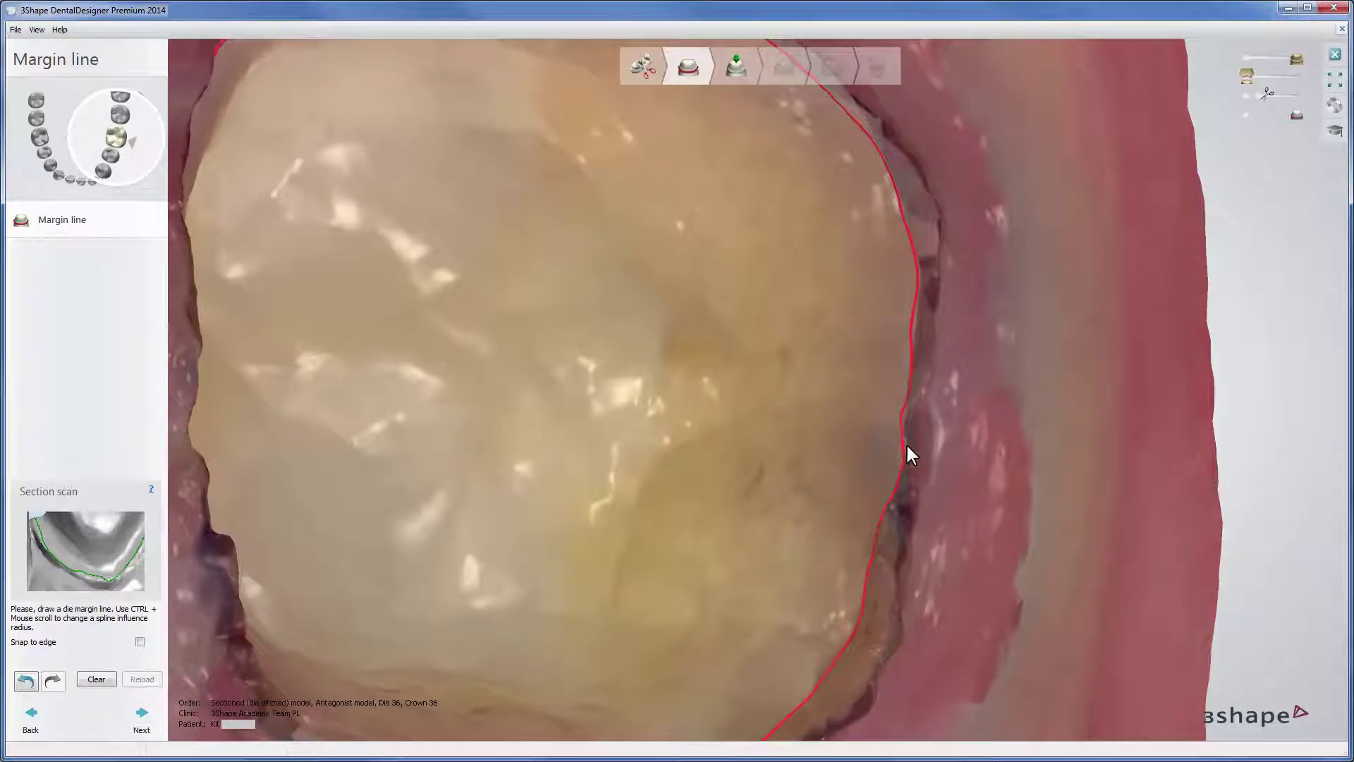
click(914, 323)
right_drag(674, 328, 566, 413)
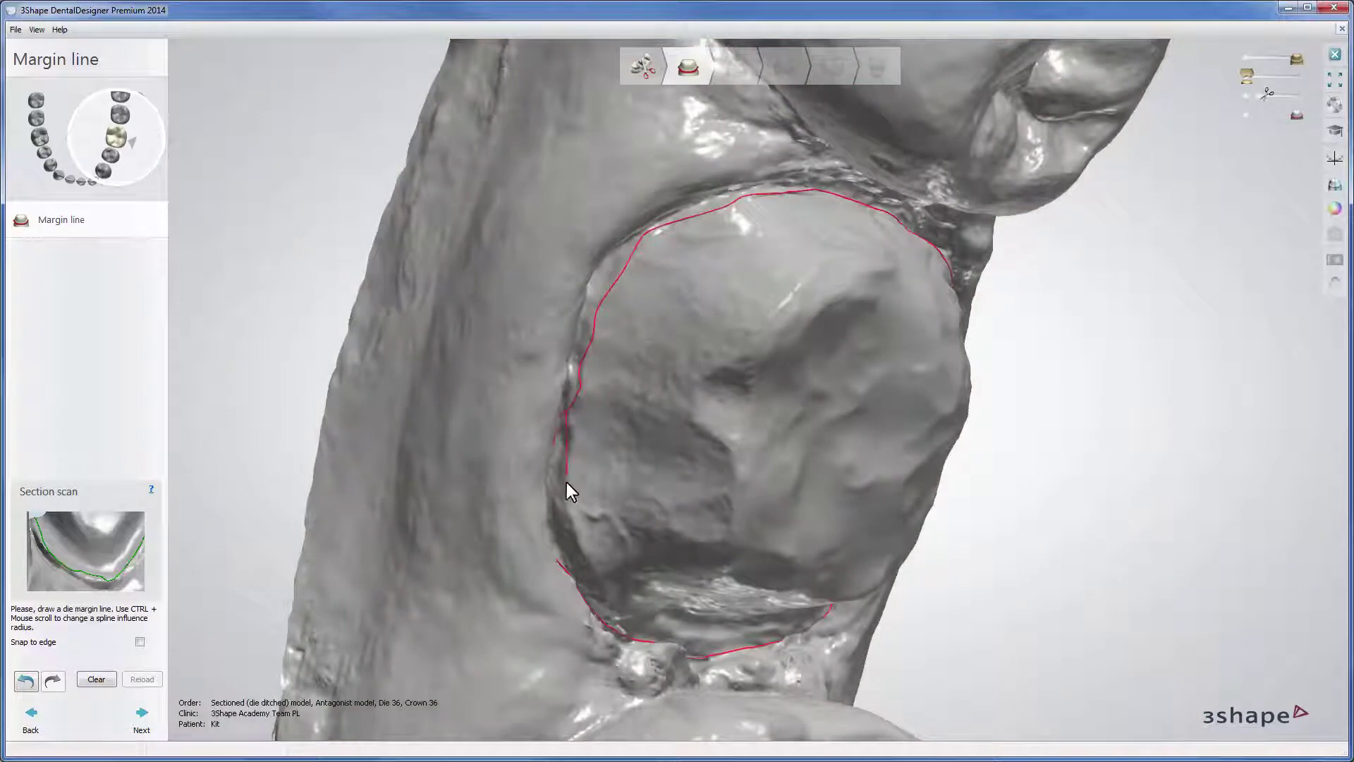
right_drag(645, 456, 645, 420)
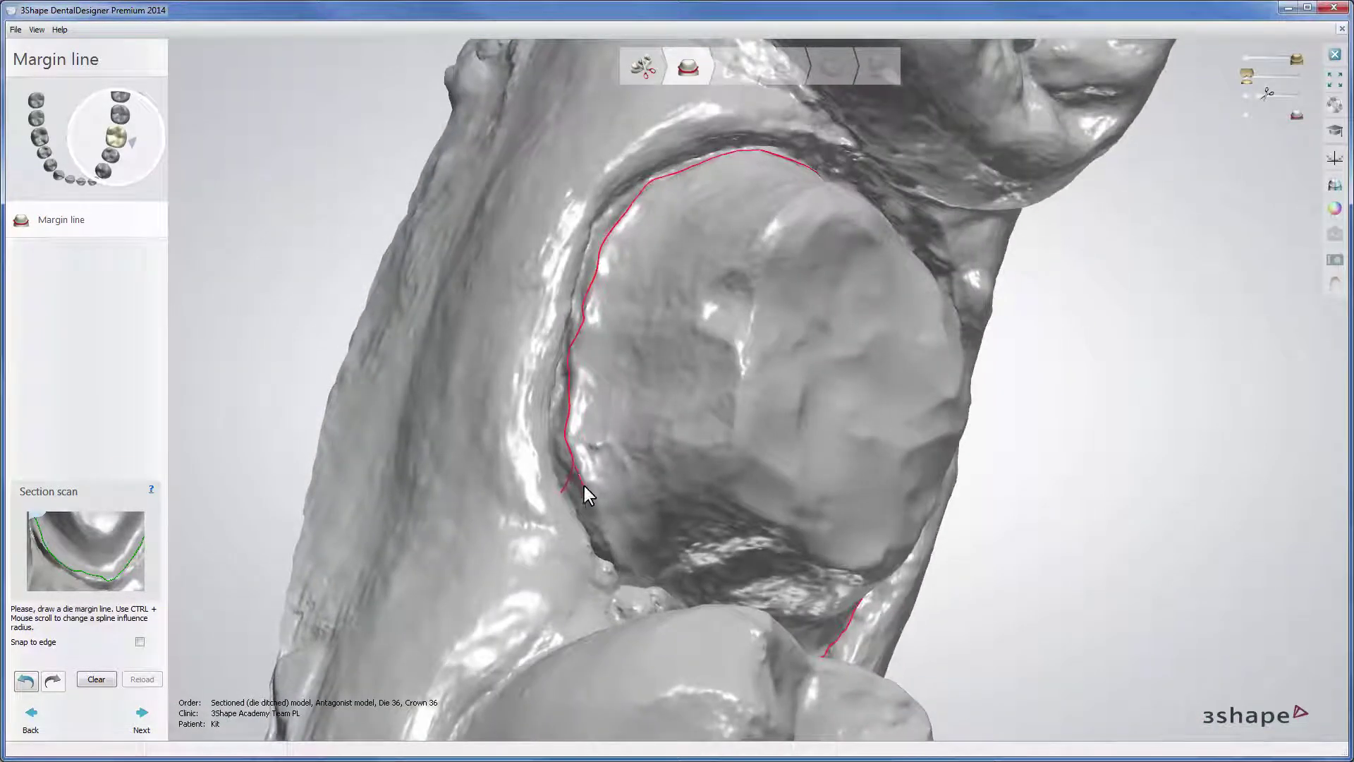
click(592, 517)
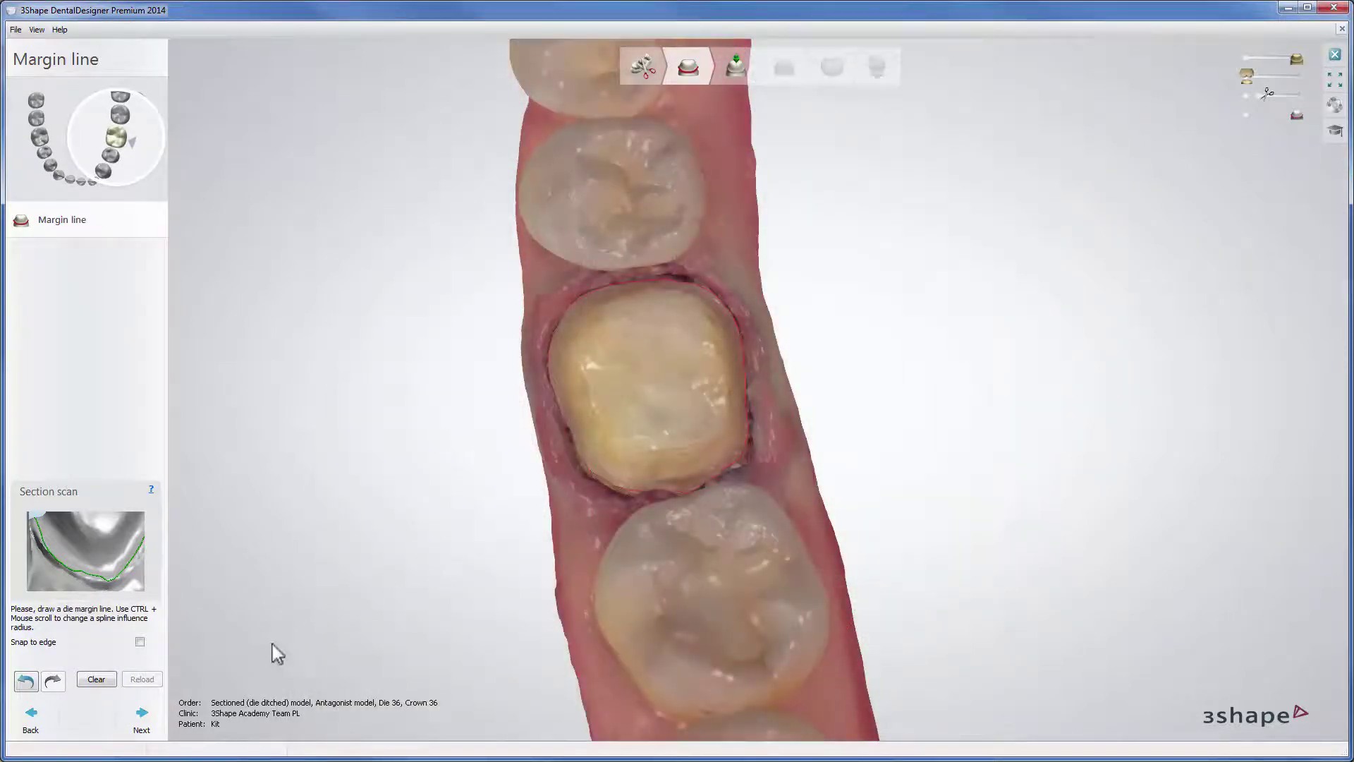
click(142, 726)
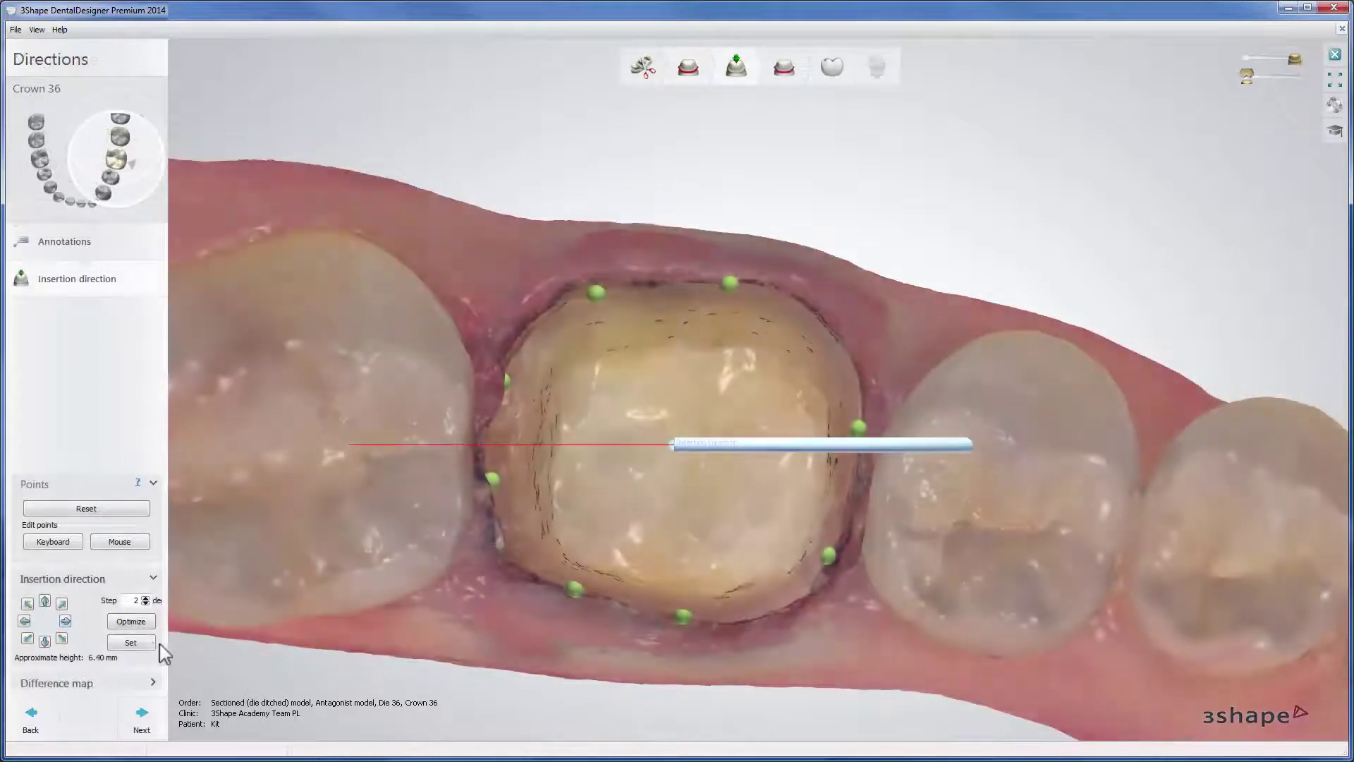
Step: Nudge crown 36's insertion direction with the arrow buttons, set it, and optimize it
click(65, 620)
click(65, 621)
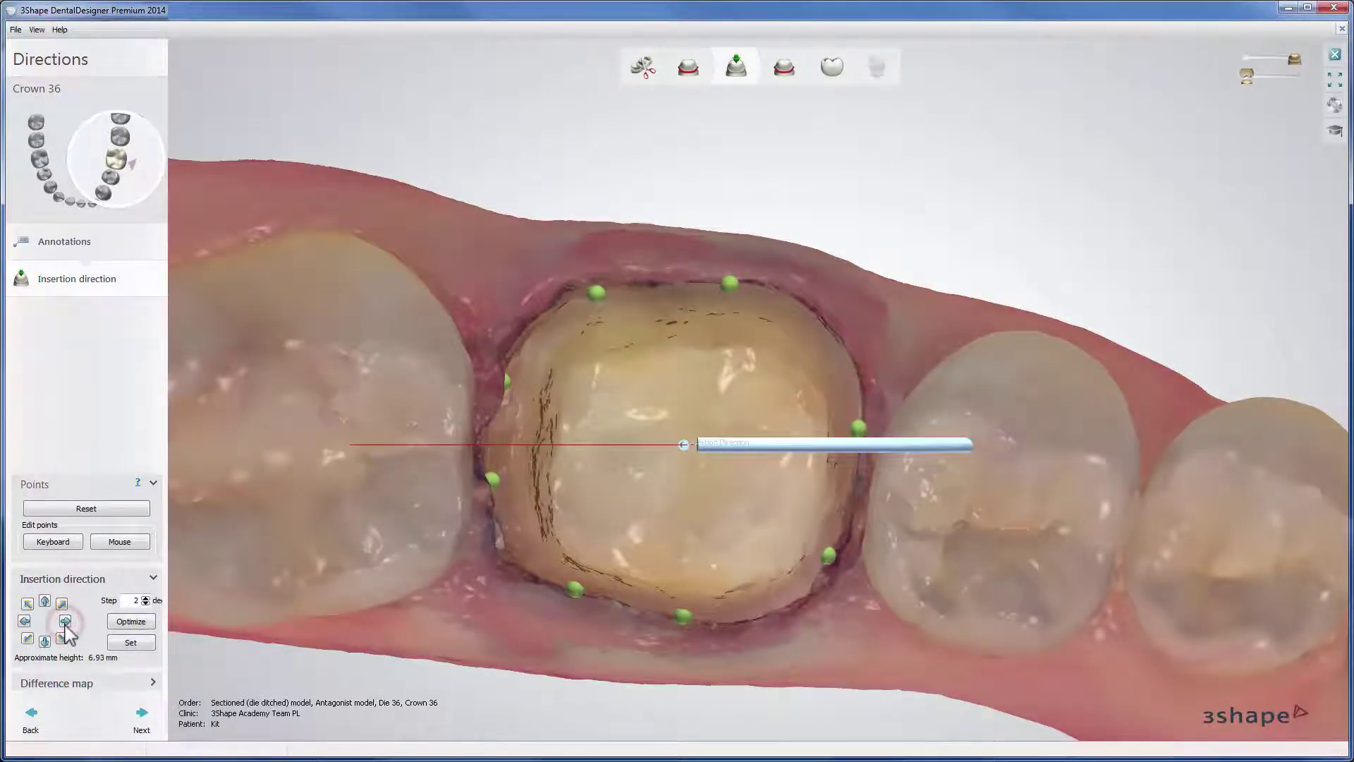
click(44, 641)
click(44, 640)
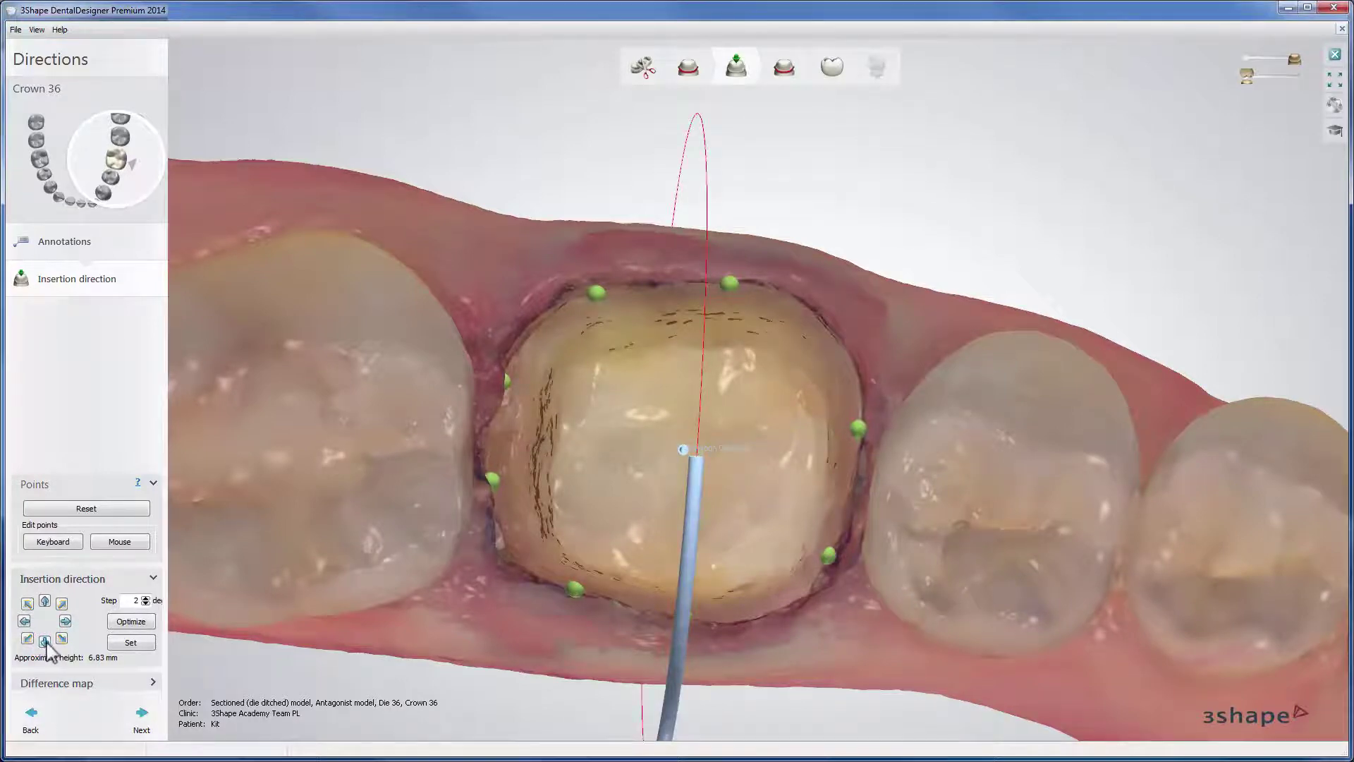
click(112, 640)
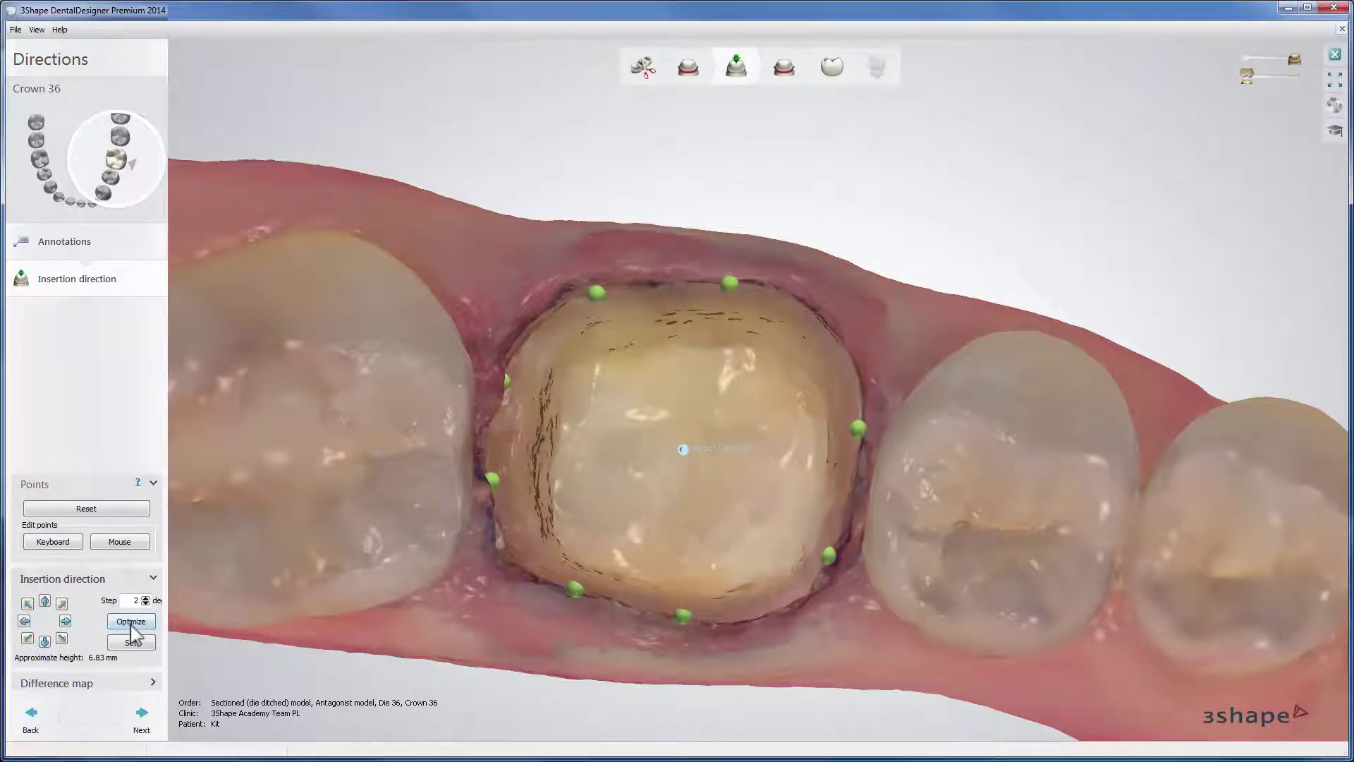
click(131, 622)
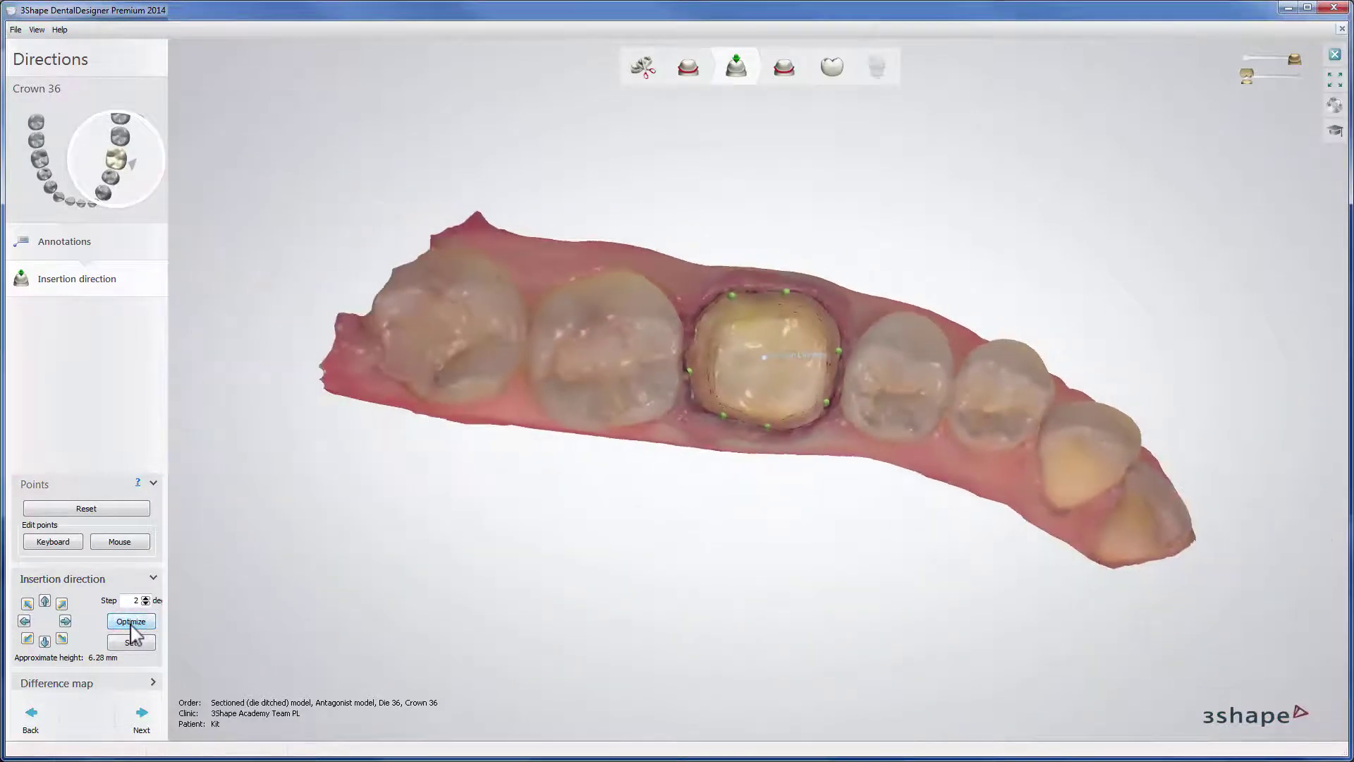
click(147, 726)
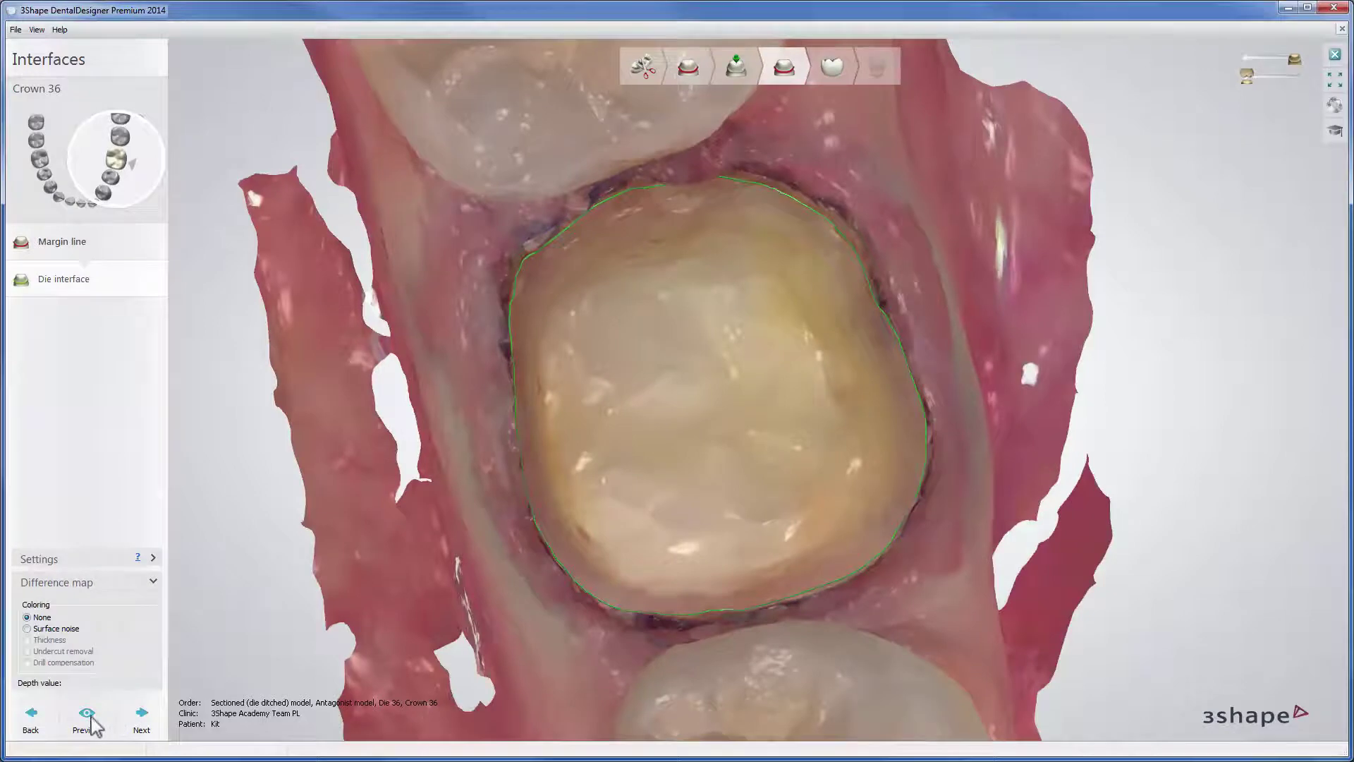
Step: Preview the die interface cement gap, check its advanced settings, and proceed to Anatomy design
click(89, 718)
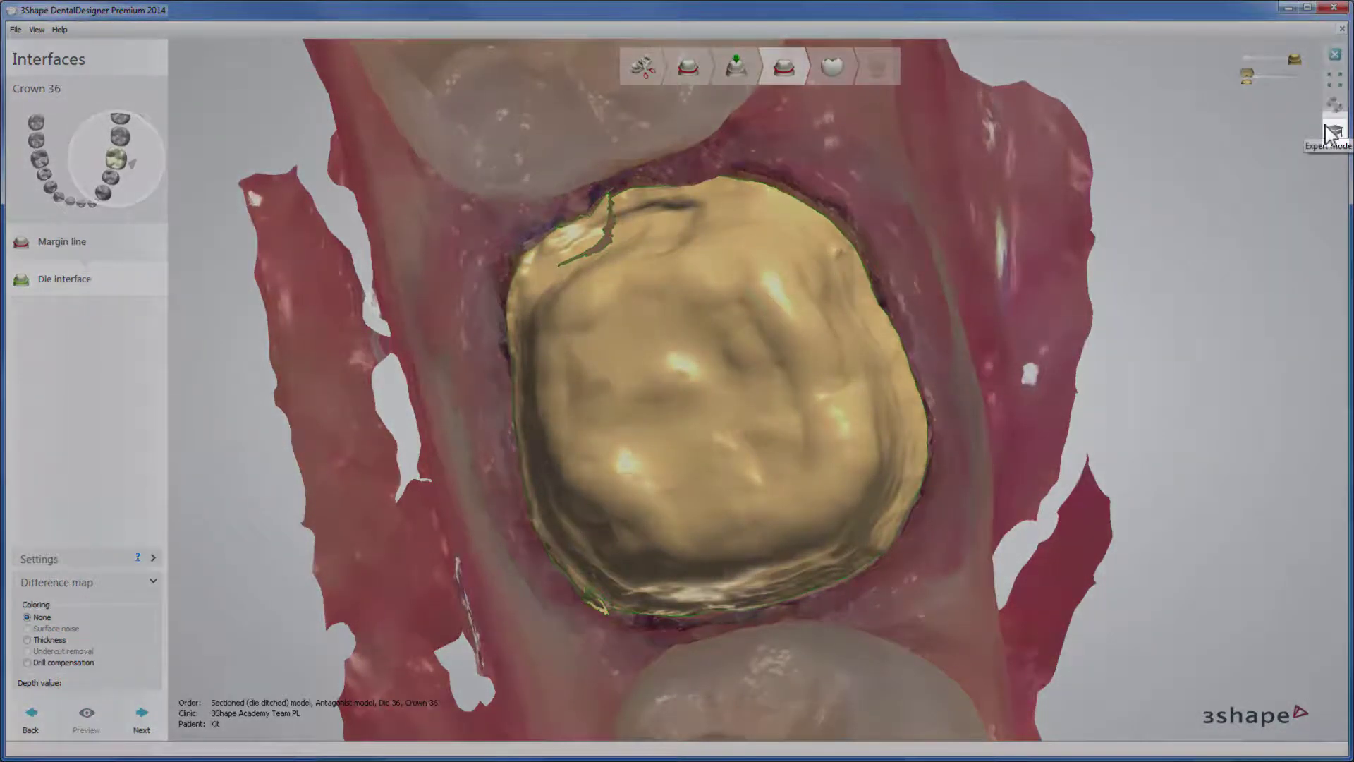
click(1332, 133)
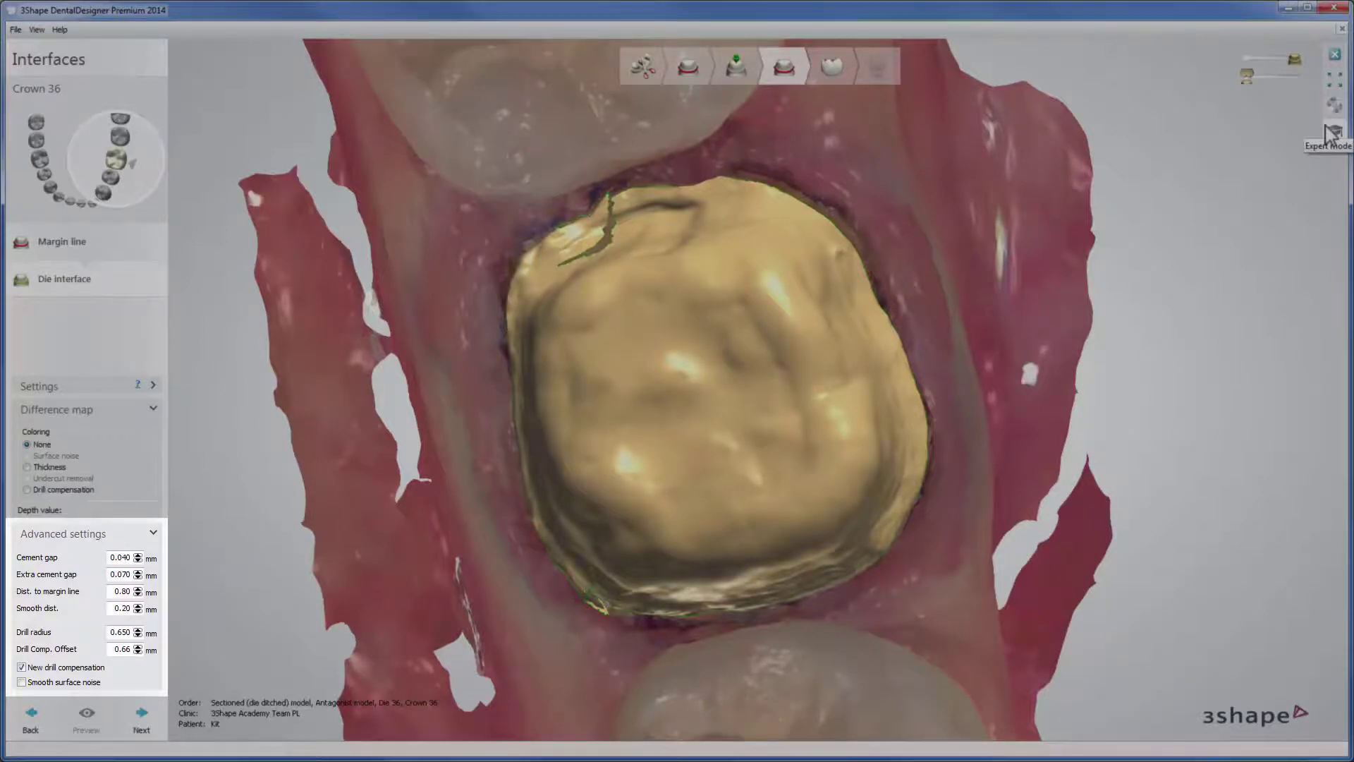
click(1332, 133)
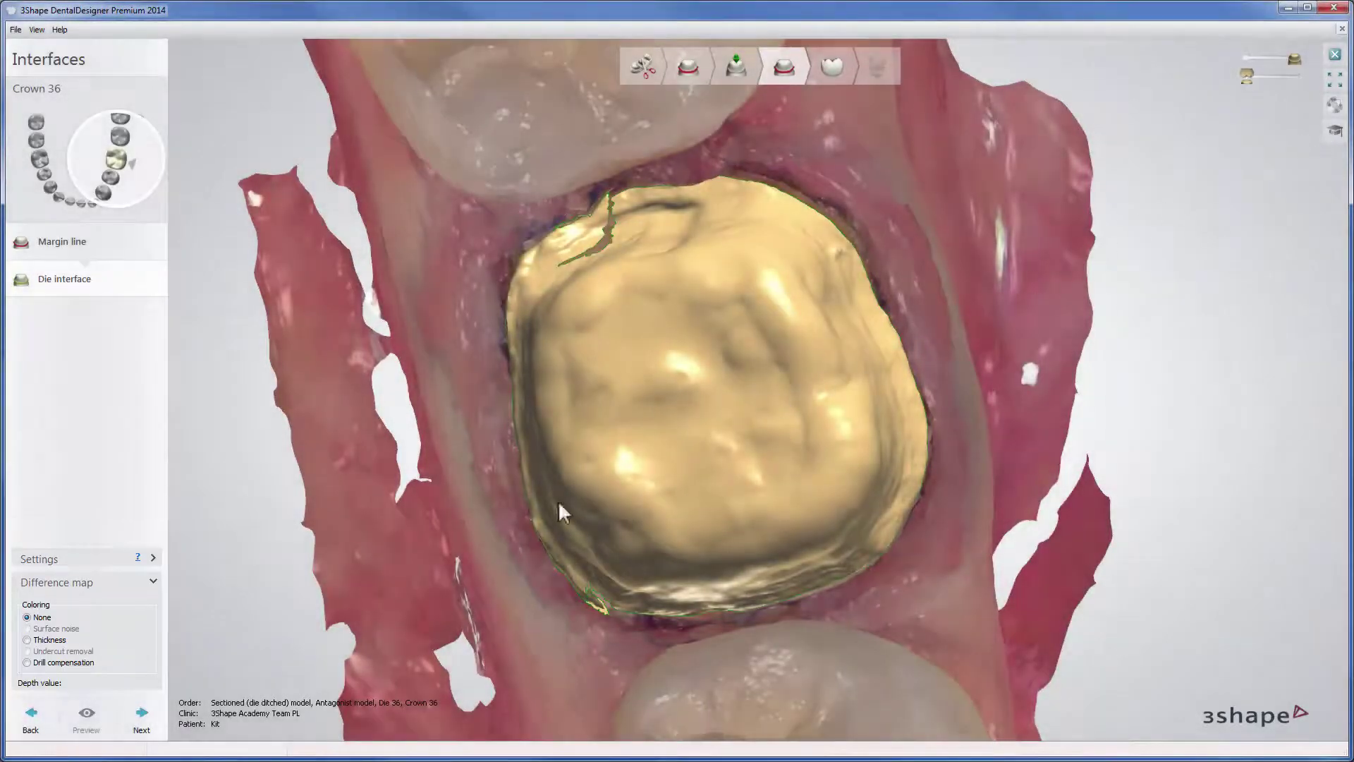
click(140, 708)
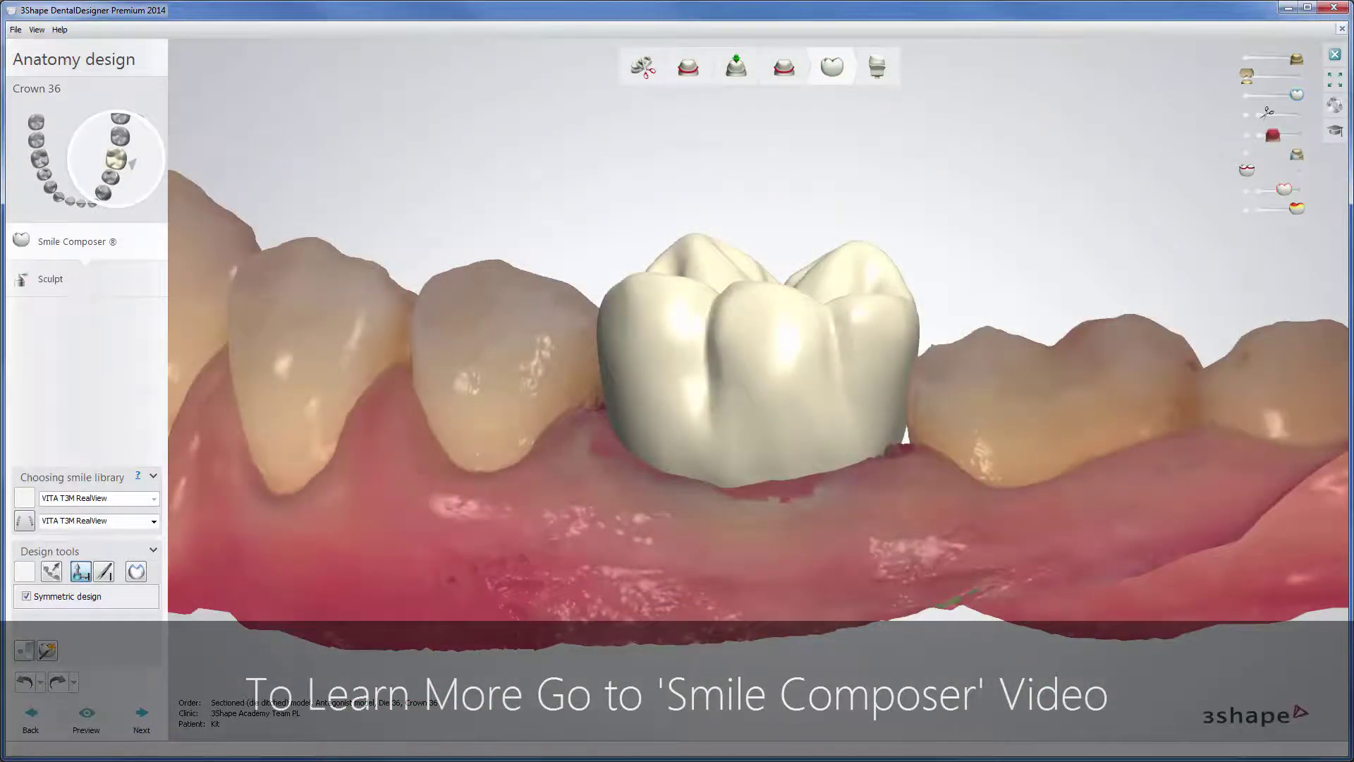
Step: Lower the tooth 36 crown into the gap with its top handle and apply Auto placement
right_drag(560, 378, 557, 508)
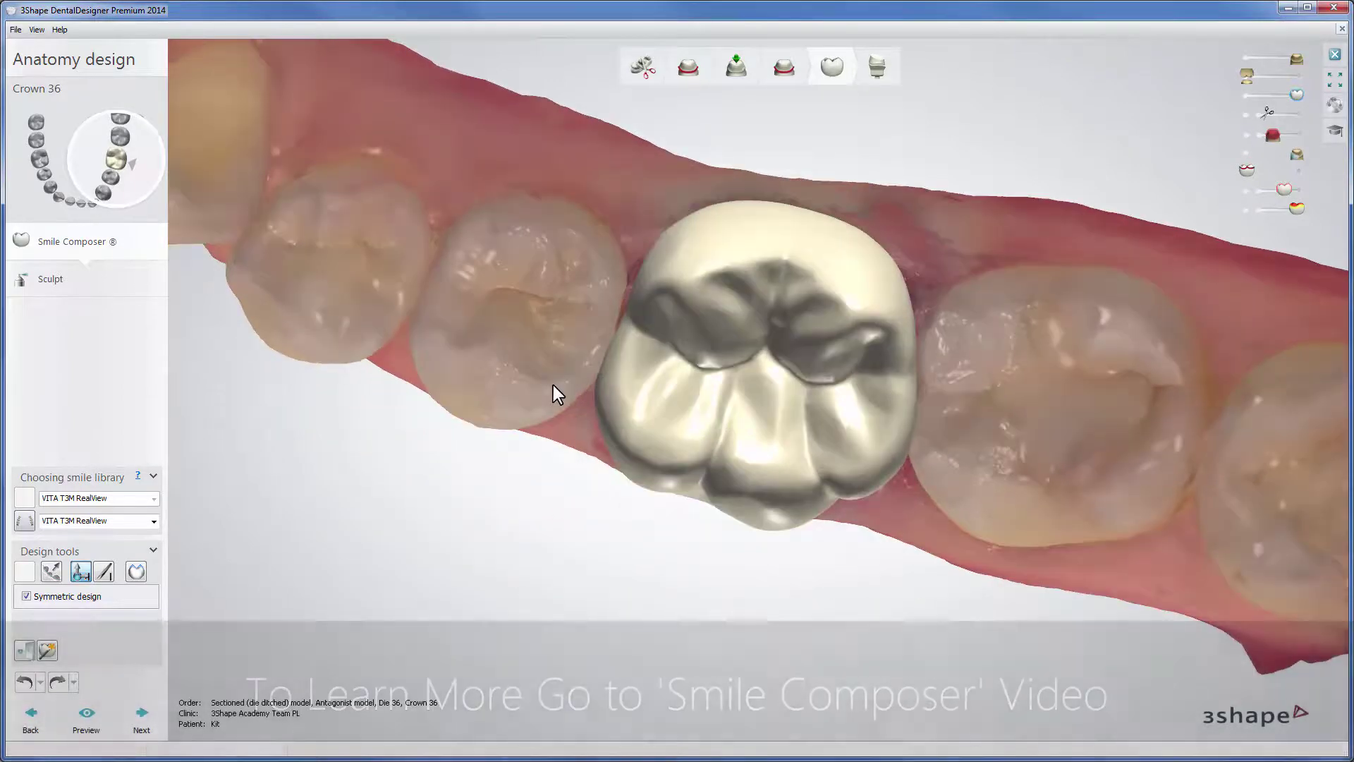
right_drag(553, 385, 752, 363)
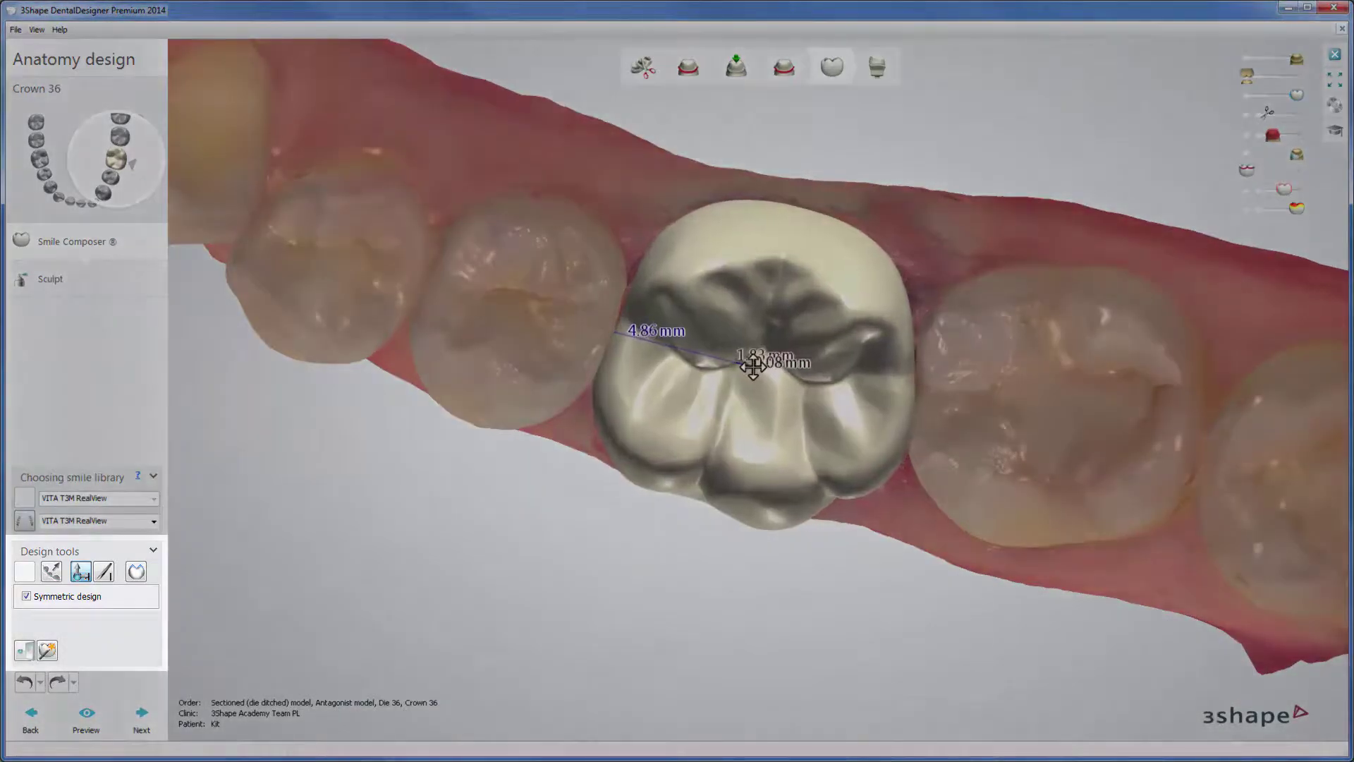
click(751, 364)
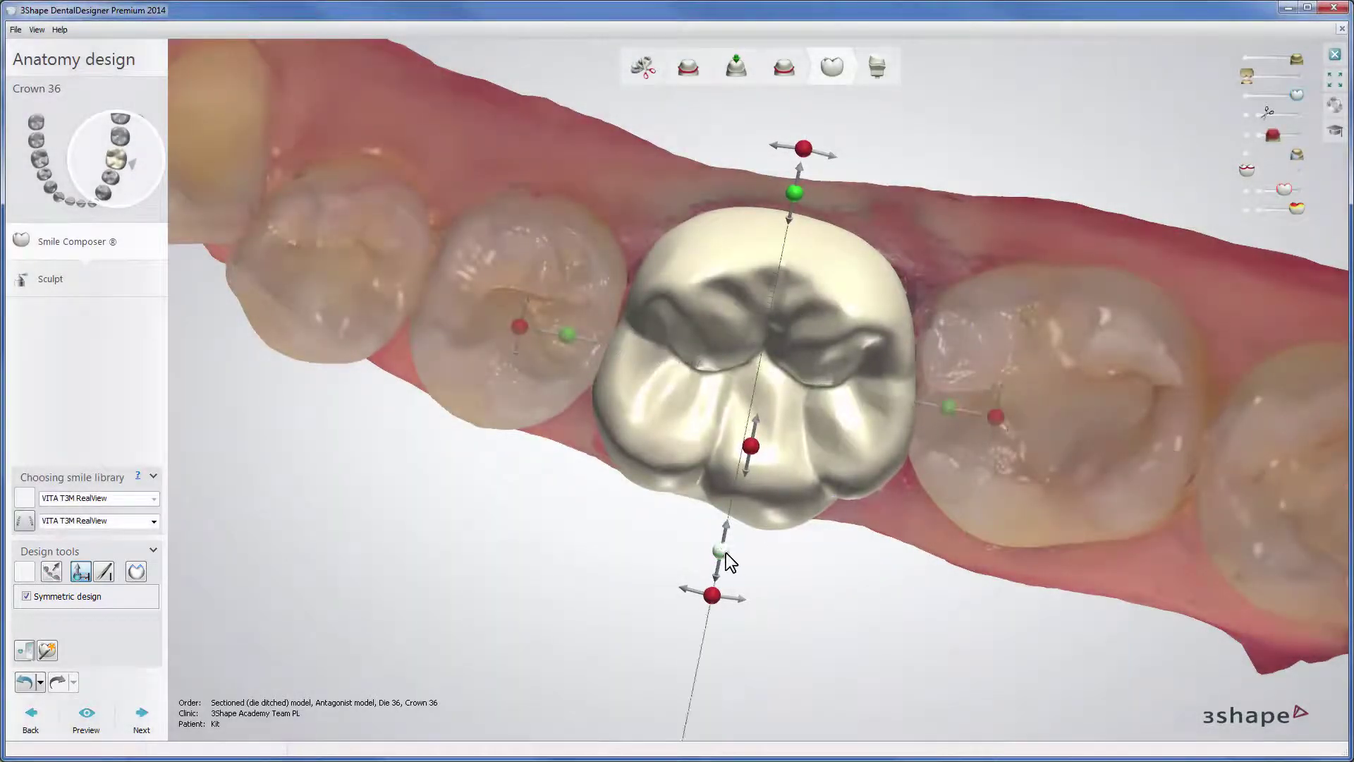
right_drag(729, 553, 768, 422)
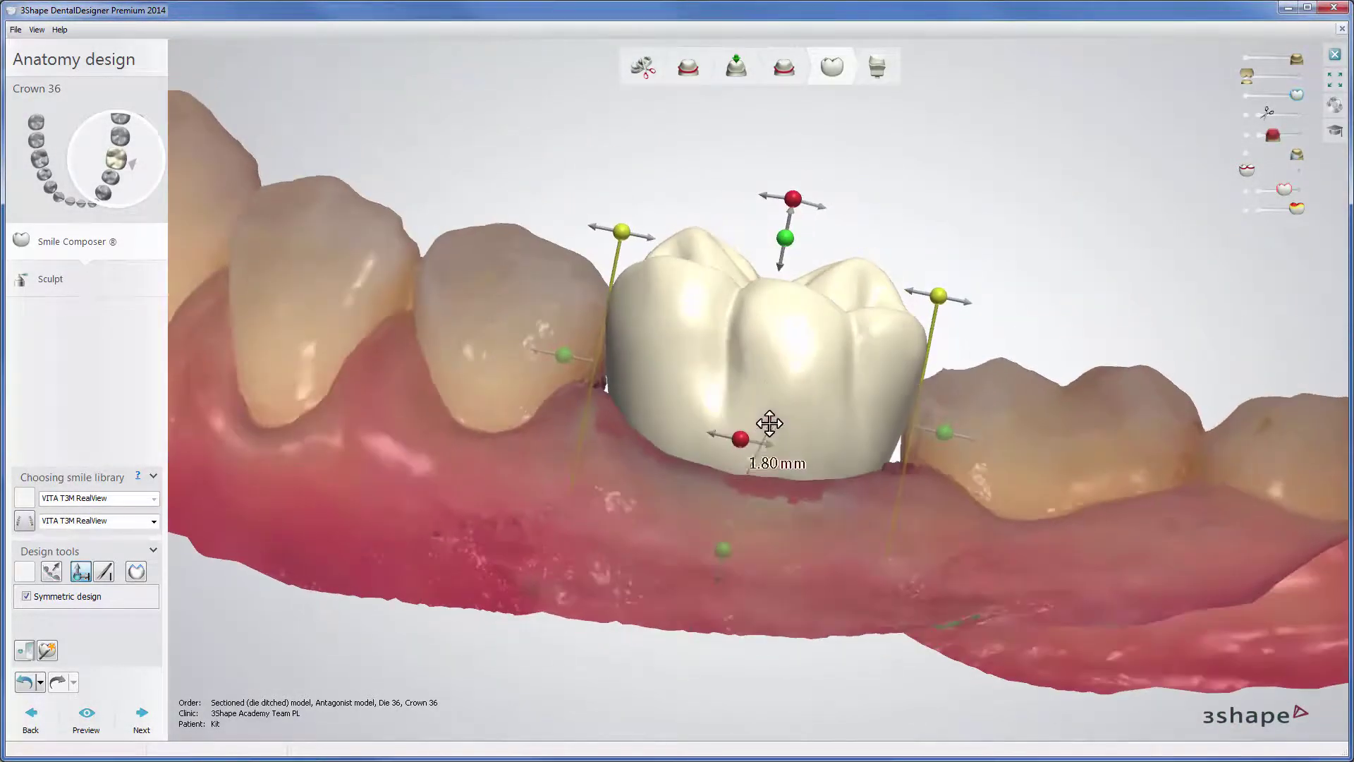
drag(792, 235, 788, 277)
right_drag(780, 483, 620, 608)
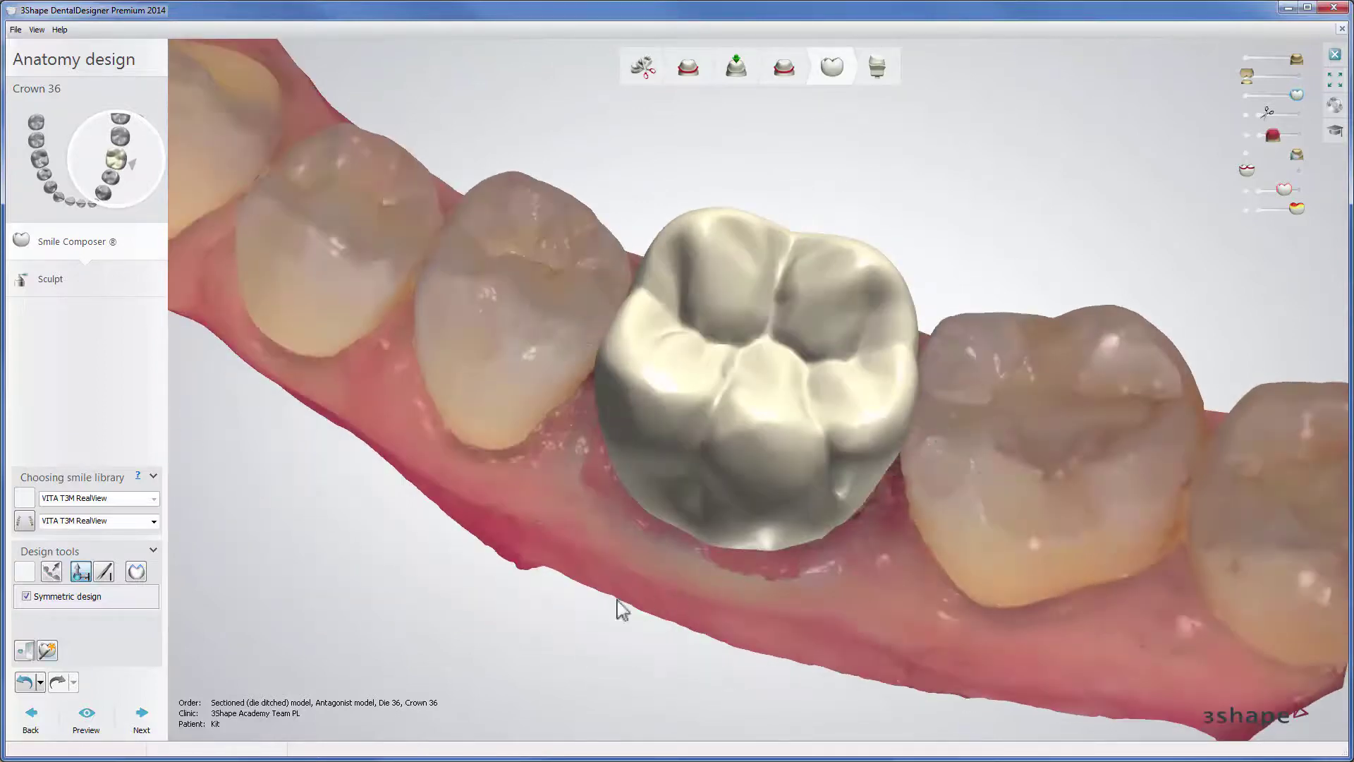
click(48, 650)
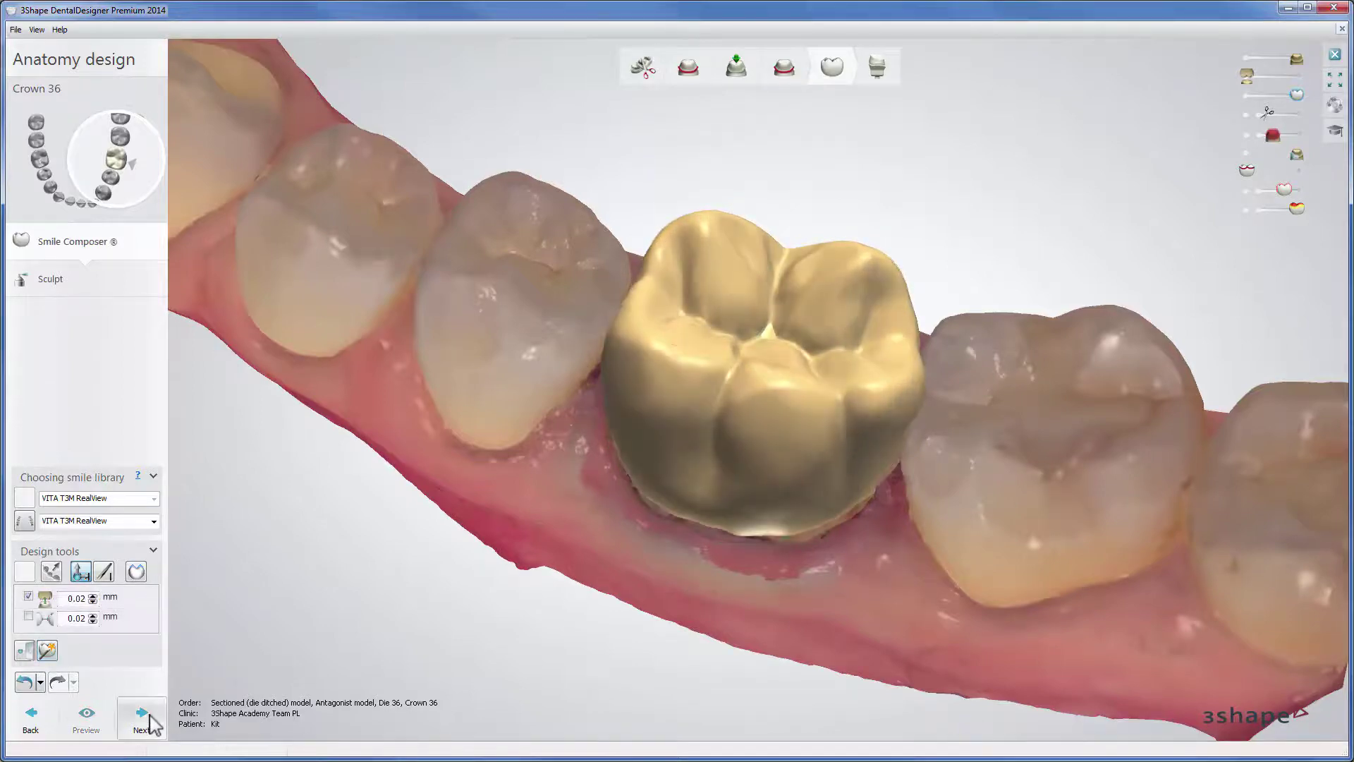
click(148, 720)
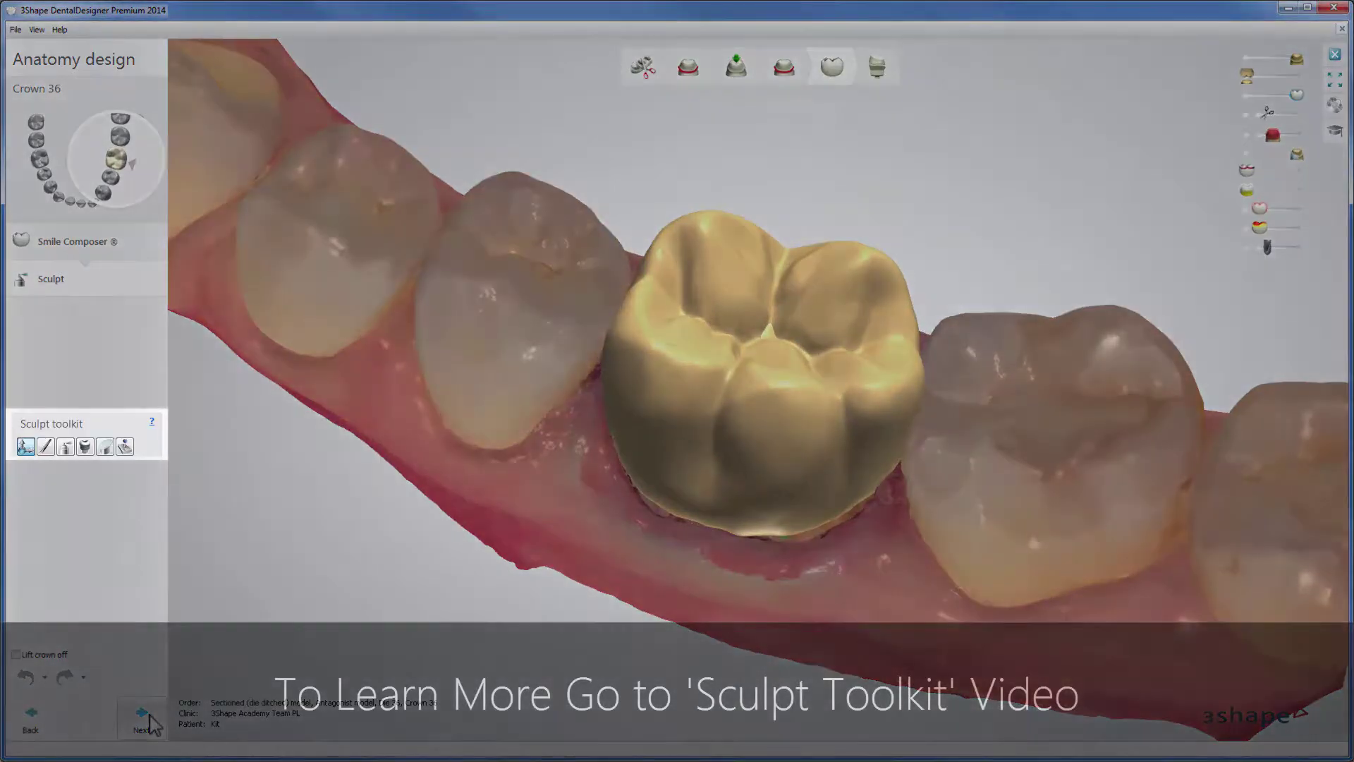
Step: Smooth the occlusal surface of crown 36 with the wax knife, then complete and save the design
click(65, 448)
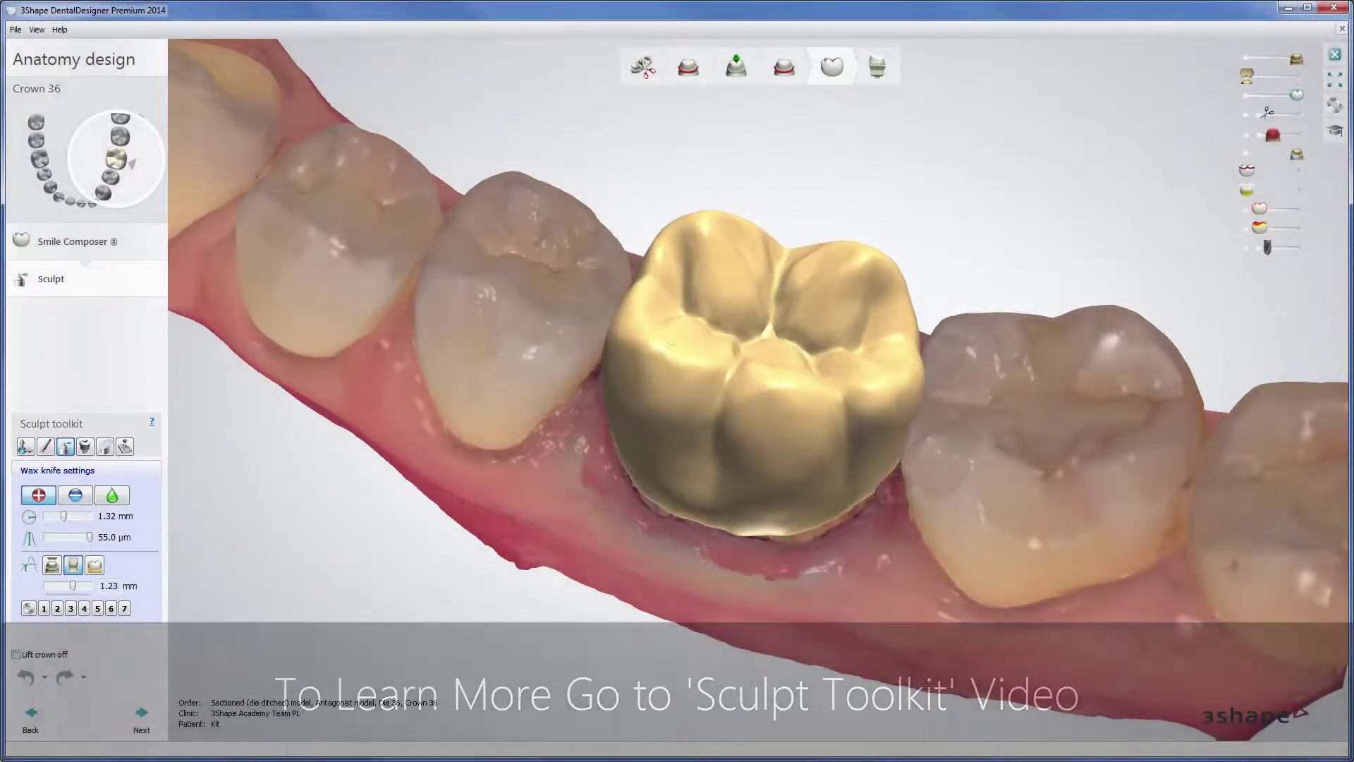
right_drag(734, 321, 769, 326)
scroll(769, 327, up, 3)
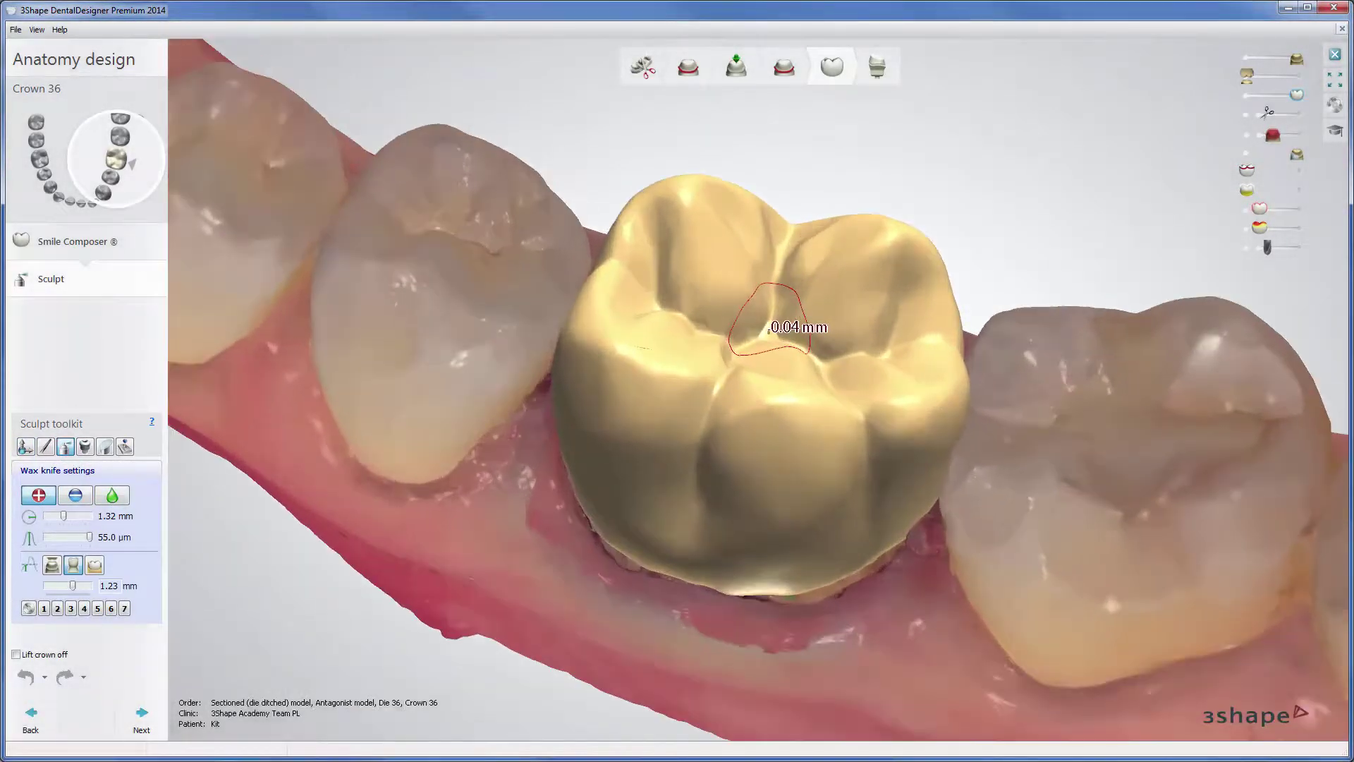
ctrl+scroll(768, 326, down, 8)
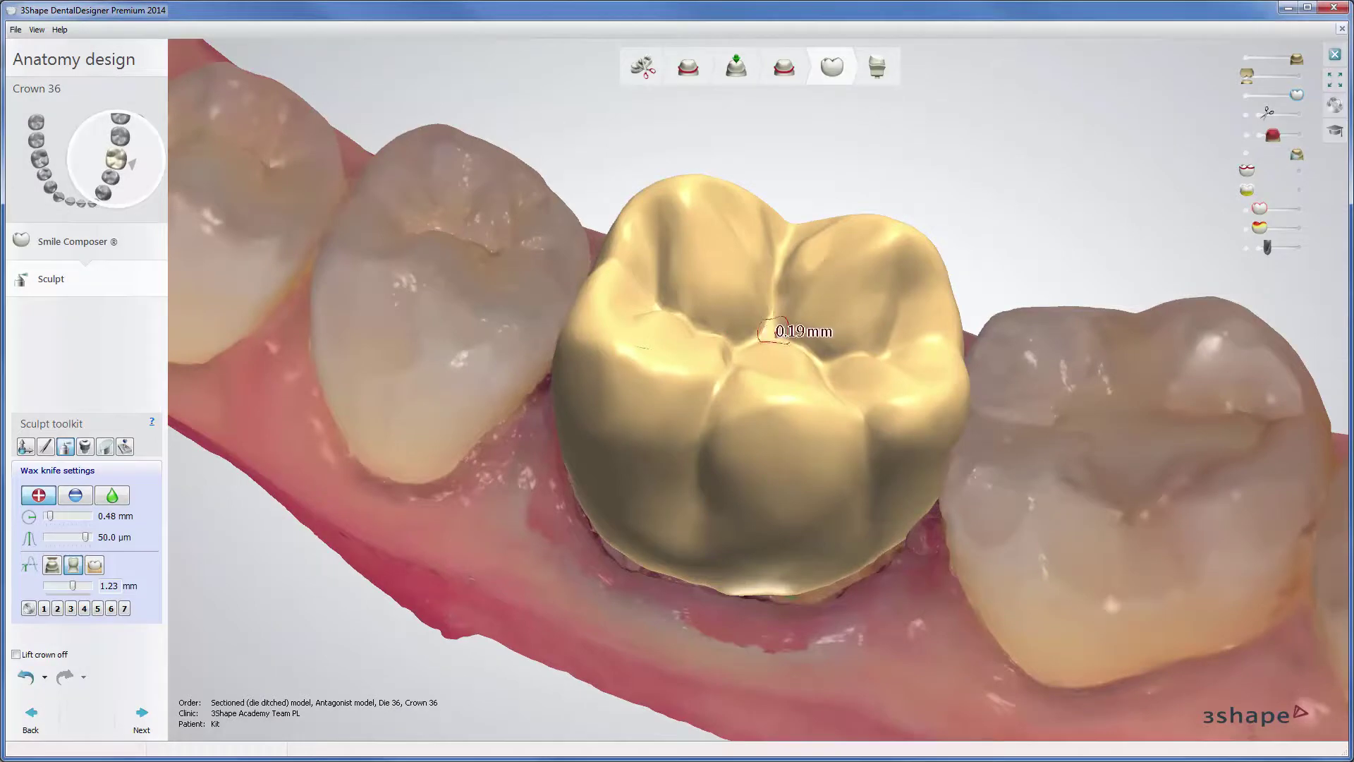
click(112, 495)
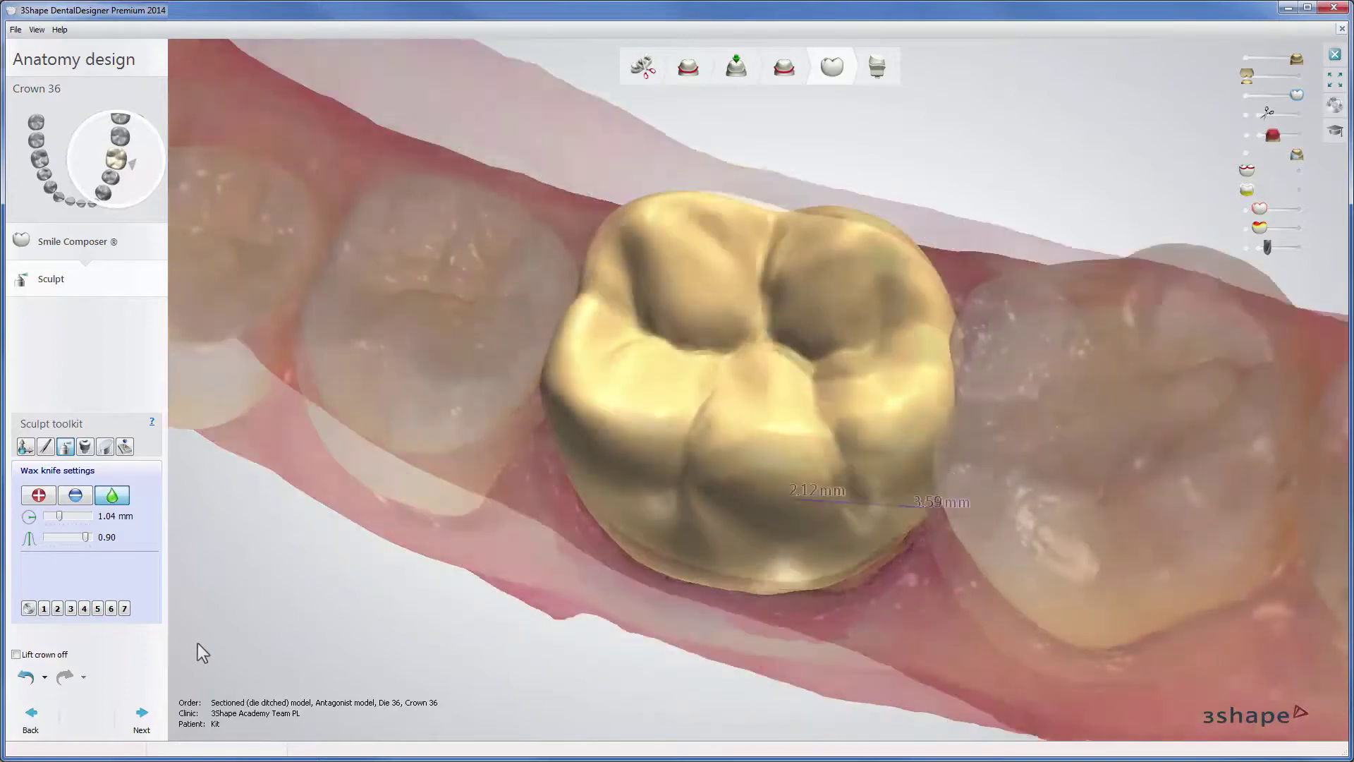
click(144, 714)
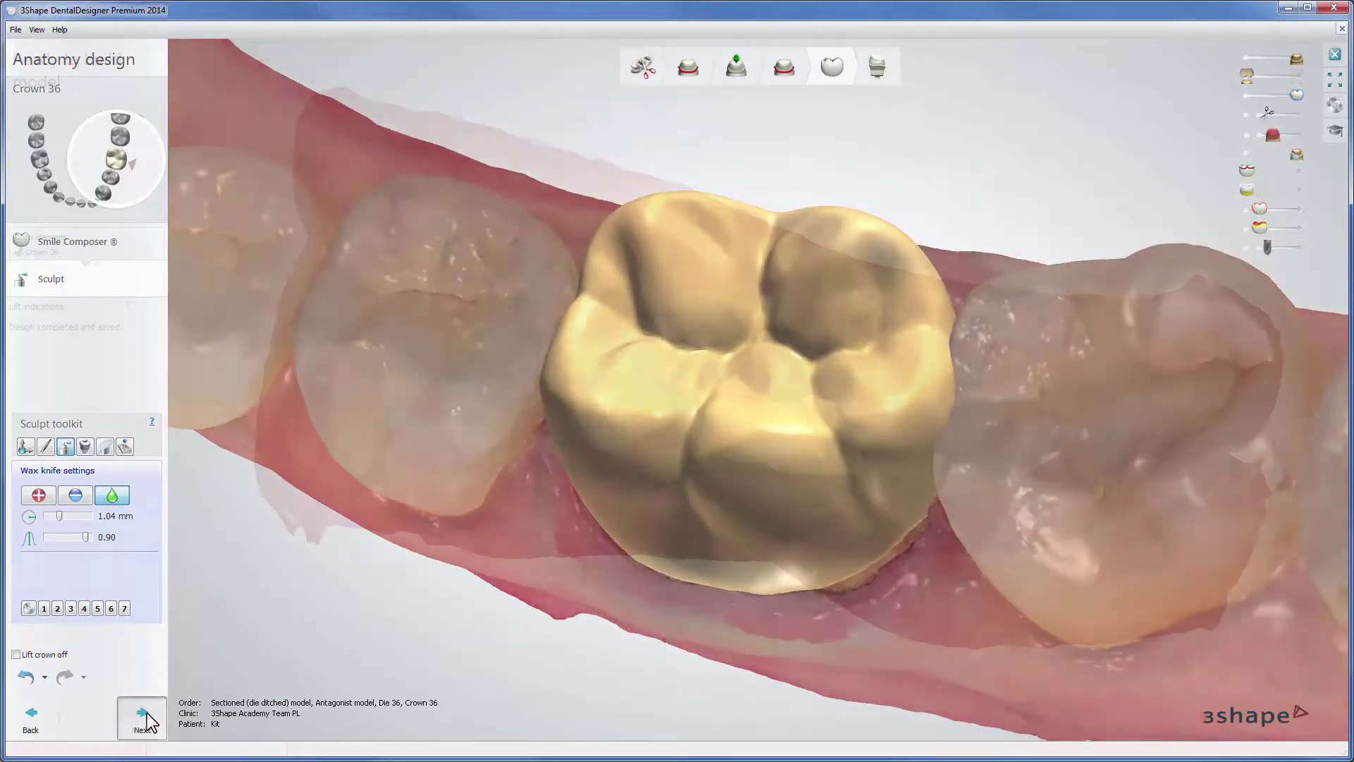